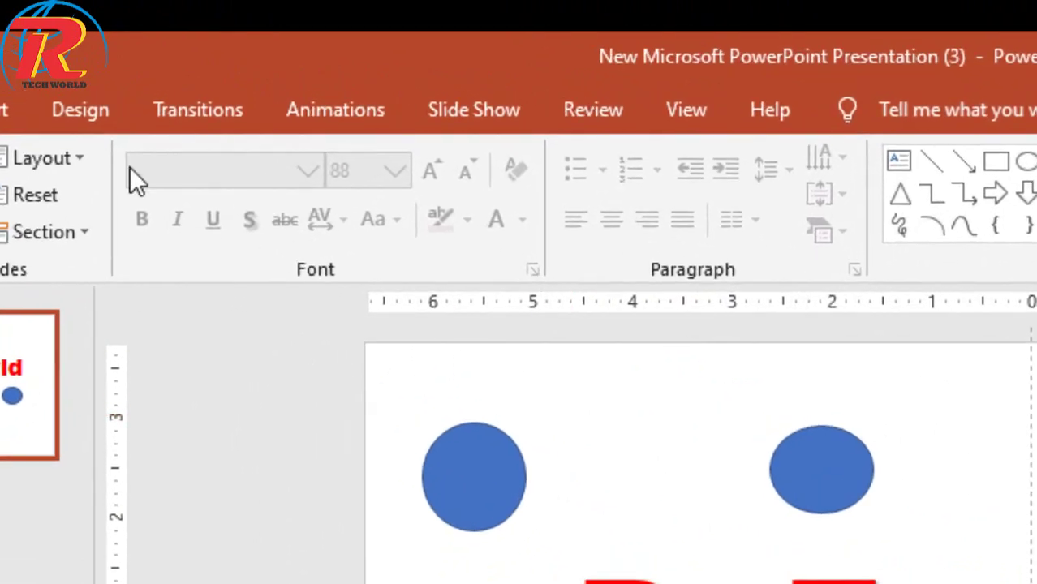
Step: Switch the ribbon to the Animations tab
click(309, 117)
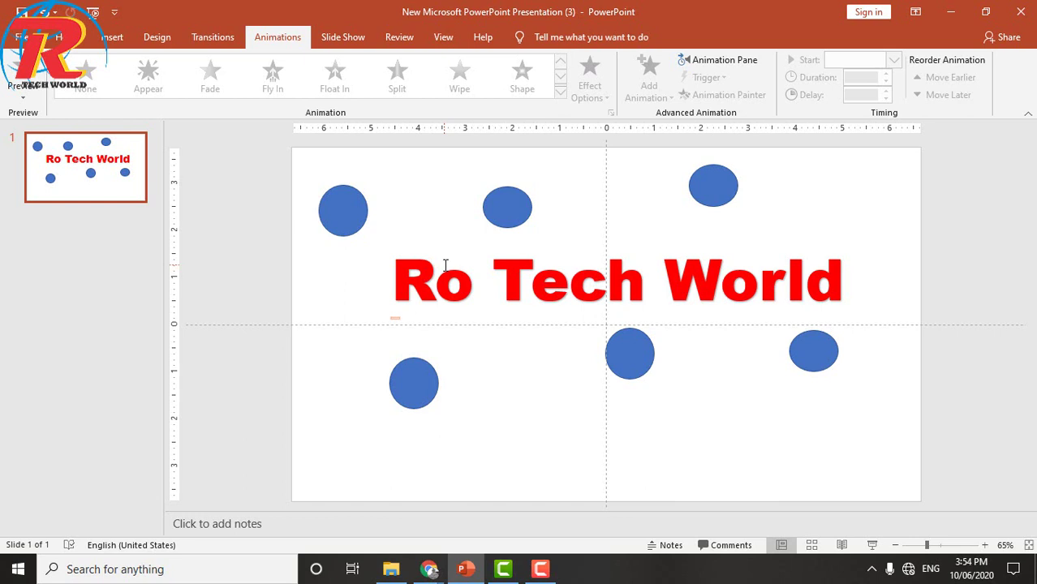
Step: Select the whole Ro Tech World title box and open the Add Animation gallery
click(445, 264)
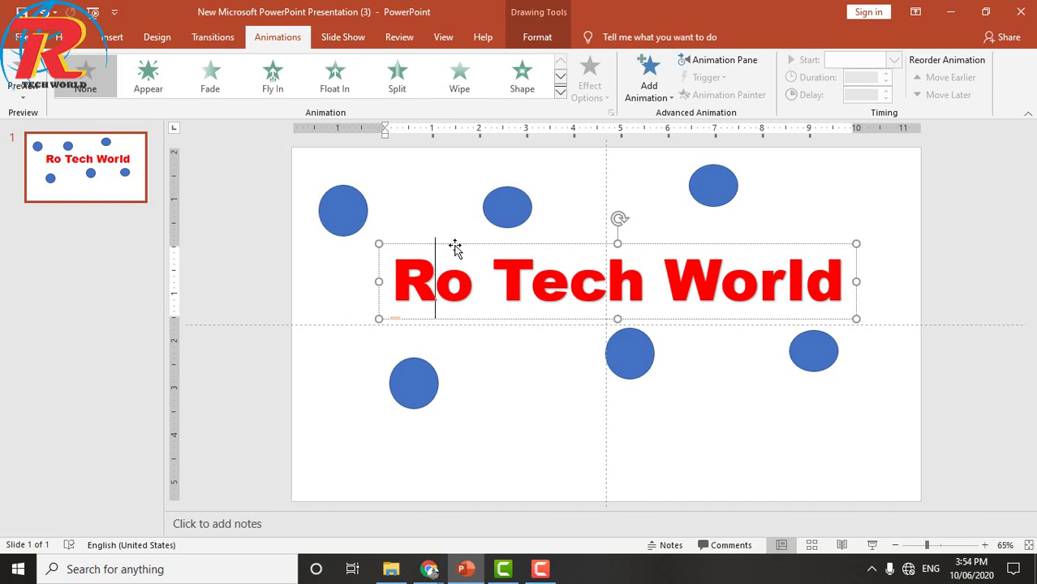
click(454, 243)
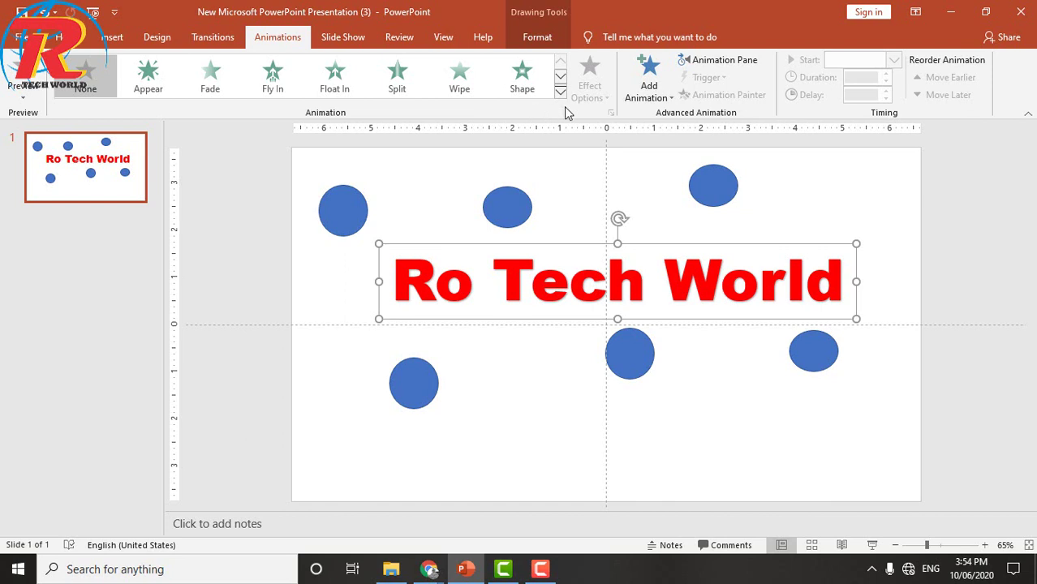
click(651, 103)
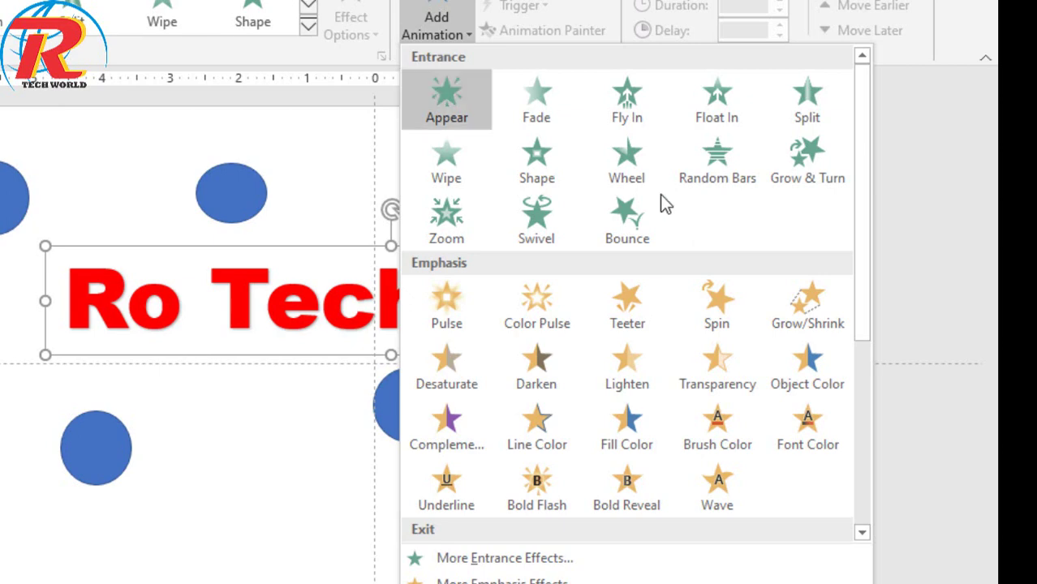
Step: Browse the Add Animation gallery down to Motion Paths and back, then dismiss it
drag(862, 195, 868, 304)
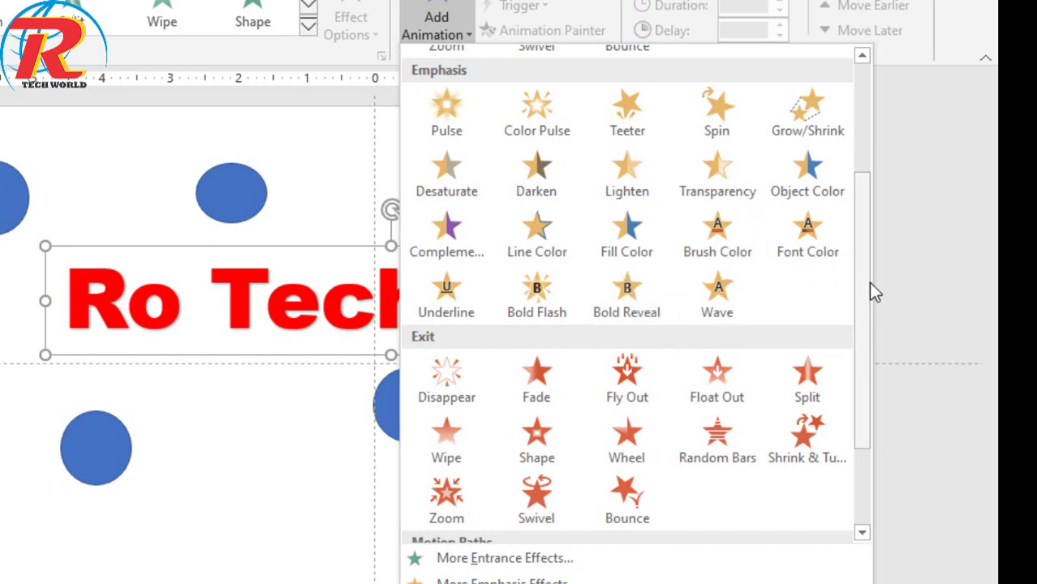
drag(867, 282, 872, 399)
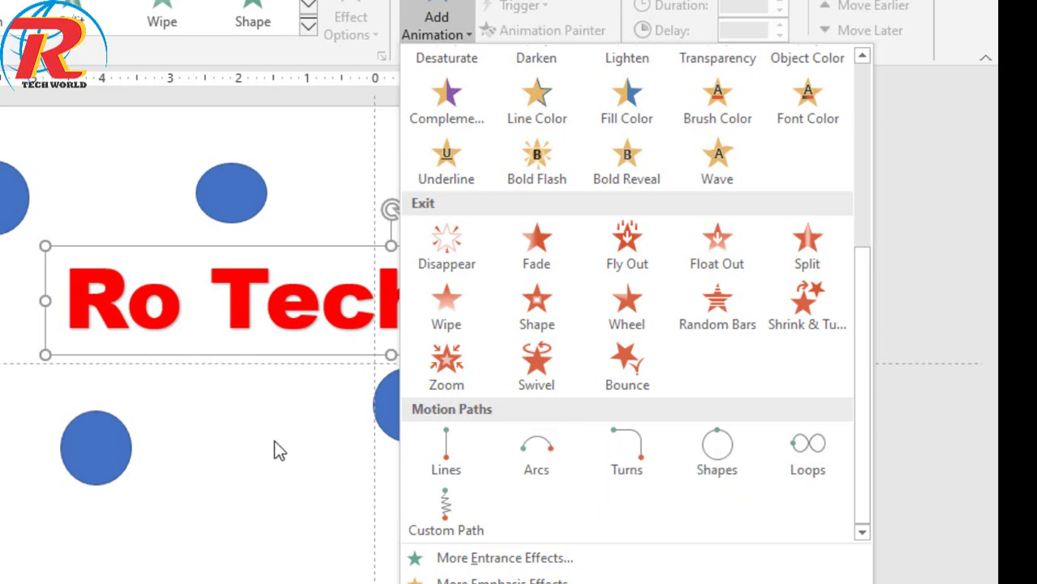
drag(860, 399, 862, 195)
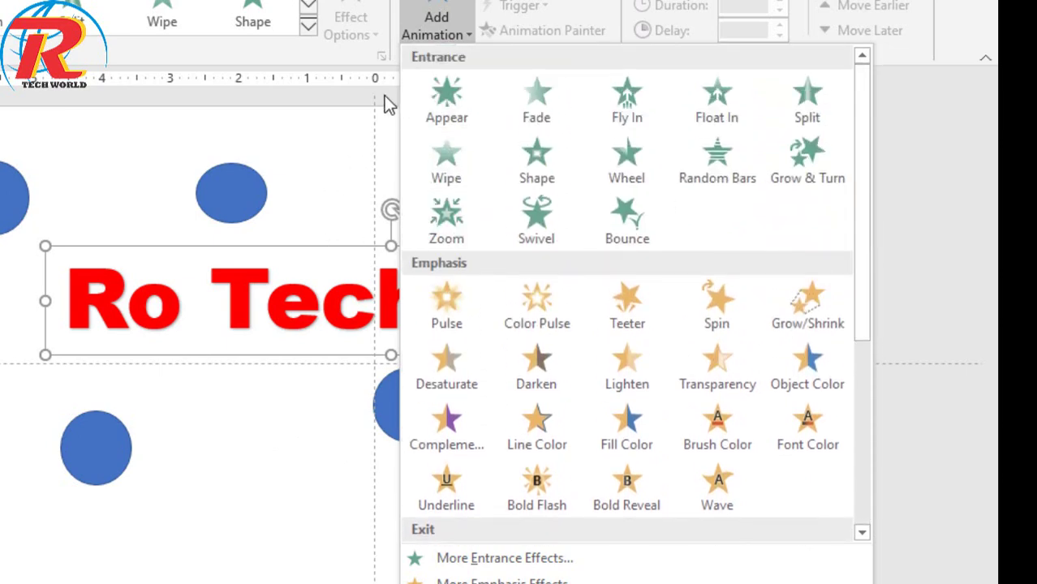
key(Escape)
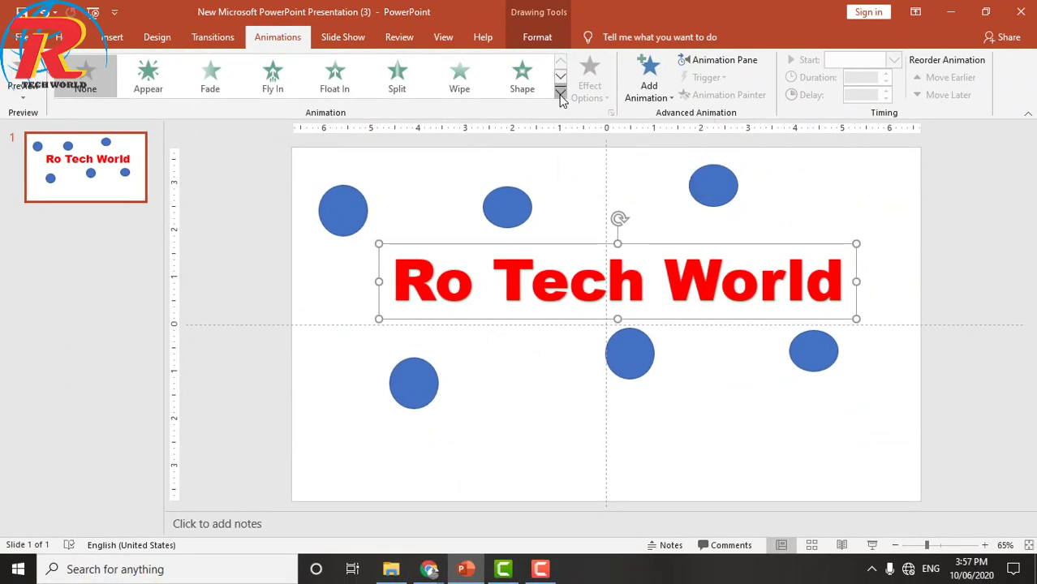
click(560, 96)
scroll(562, 116, down, 1)
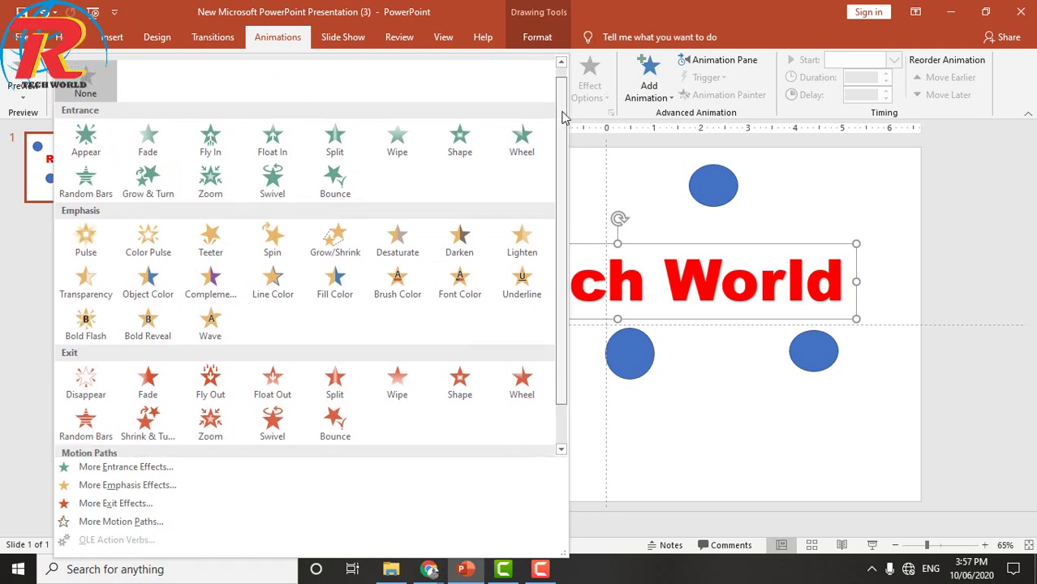
mouse_move(562, 116)
mouse_down()
mouse_move(566, 162)
mouse_move(563, 87)
mouse_up()
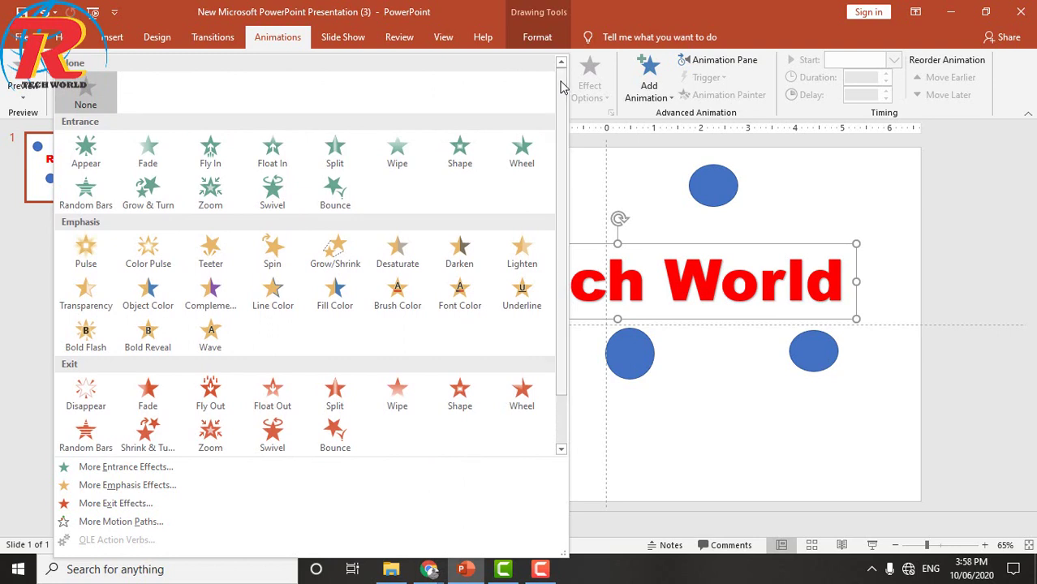
click(612, 70)
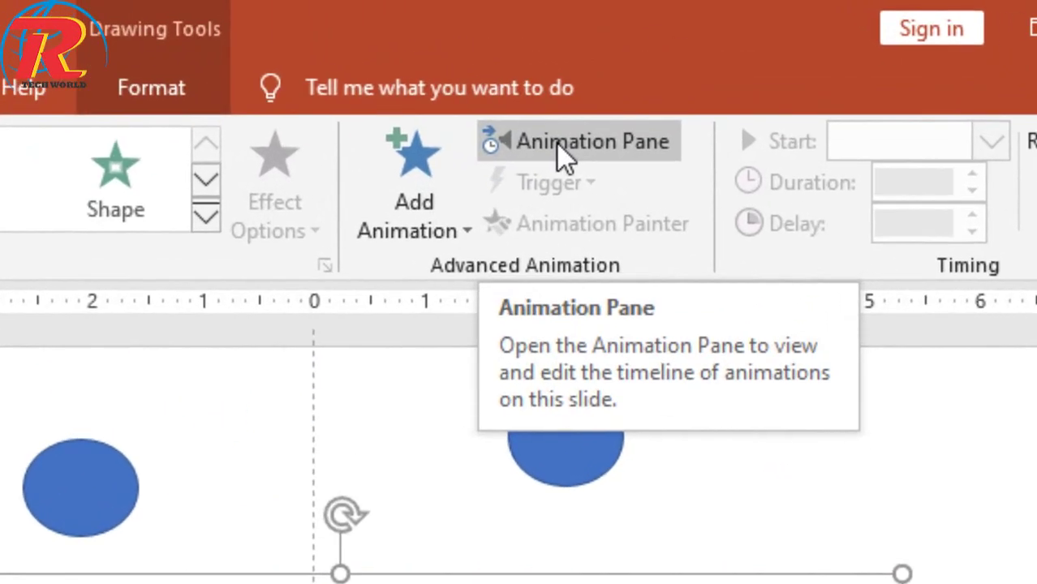
Step: Show the Animation Pane and give the title a Fly In entrance effect
click(555, 142)
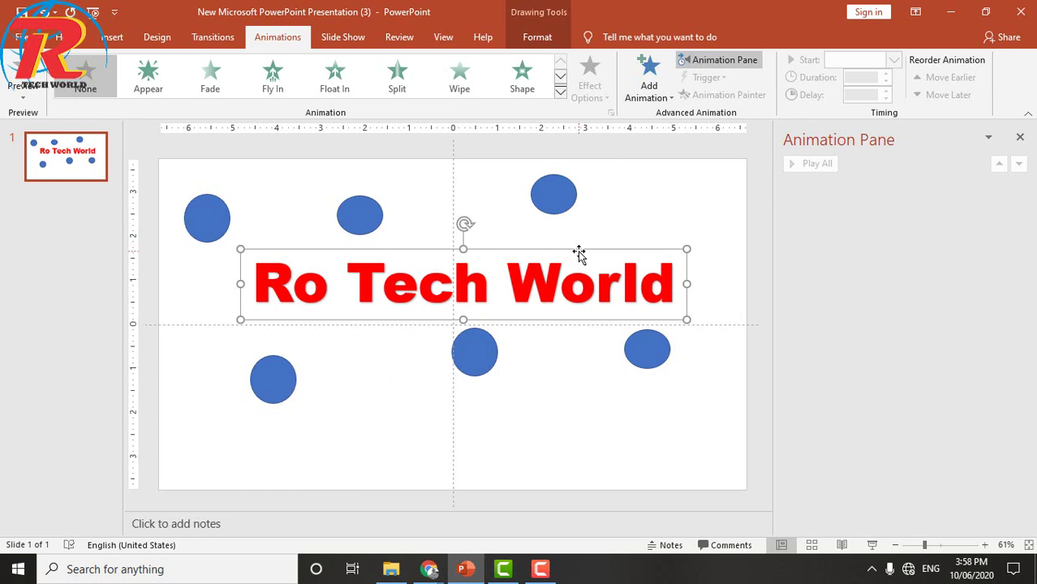
click(649, 93)
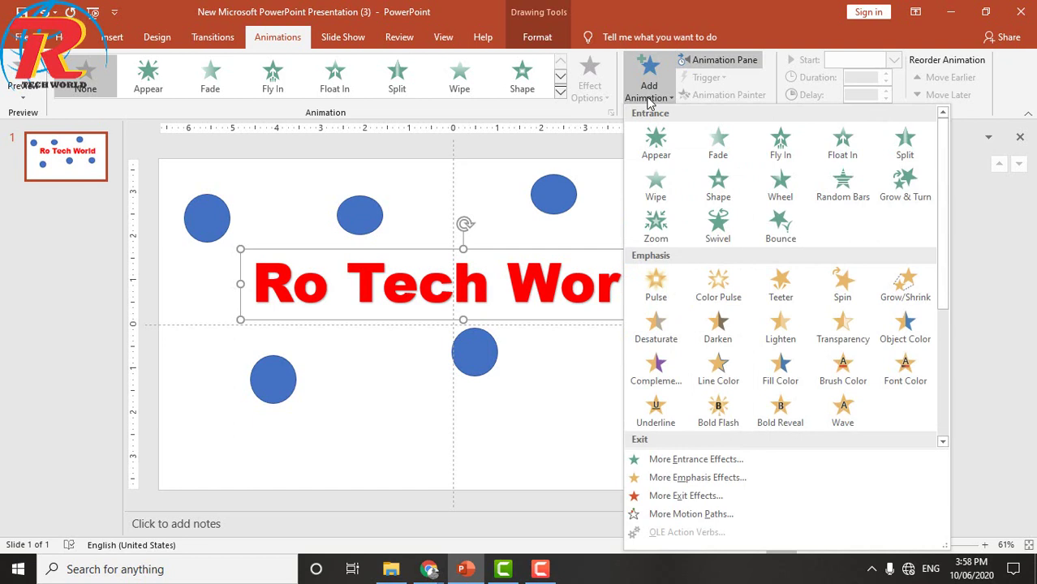
click(782, 144)
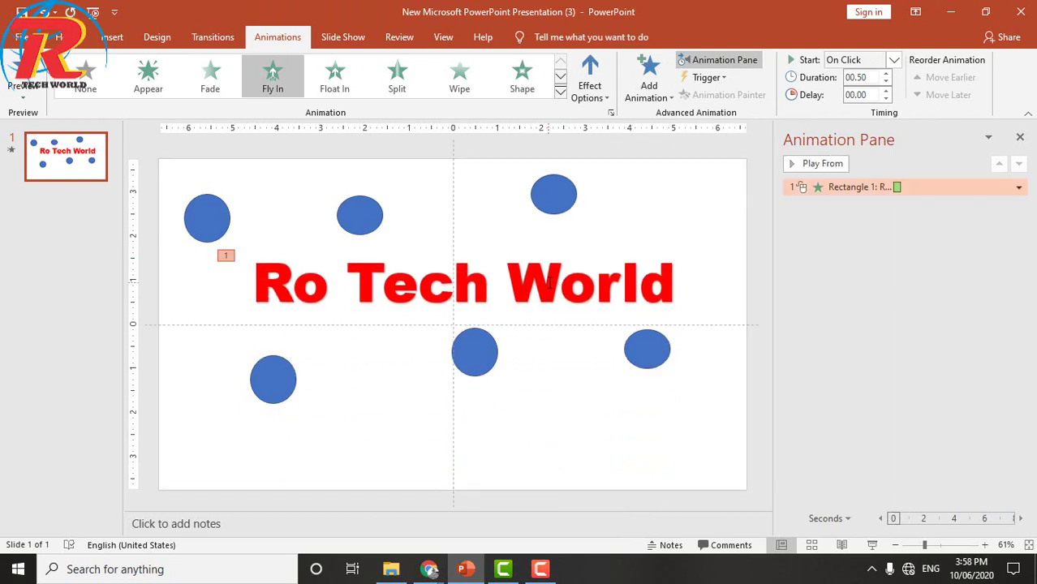
Step: Add a Wipe exit effect to the title, then select its Fly In entrance in the pane
click(519, 271)
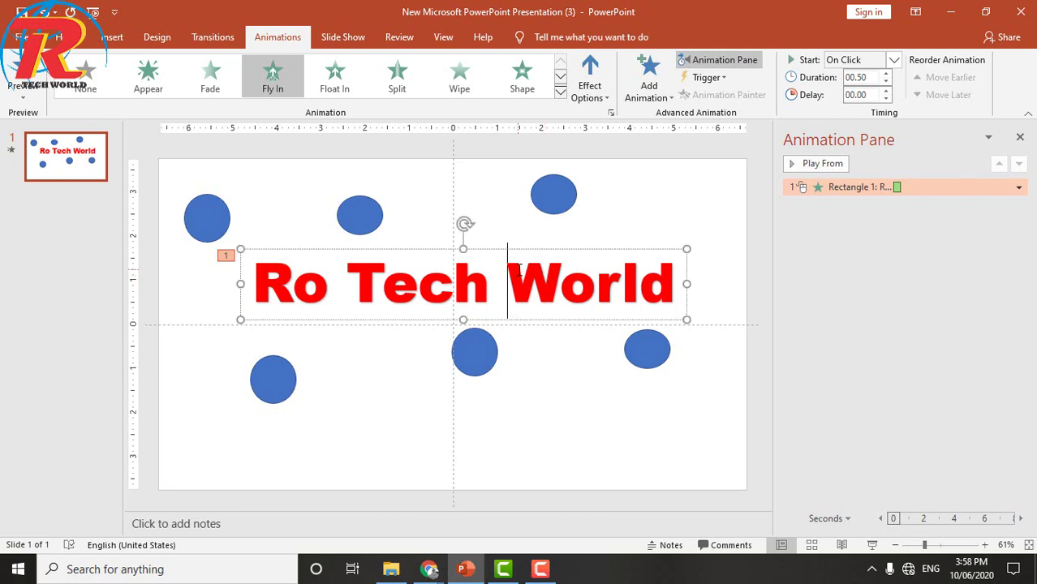
click(494, 254)
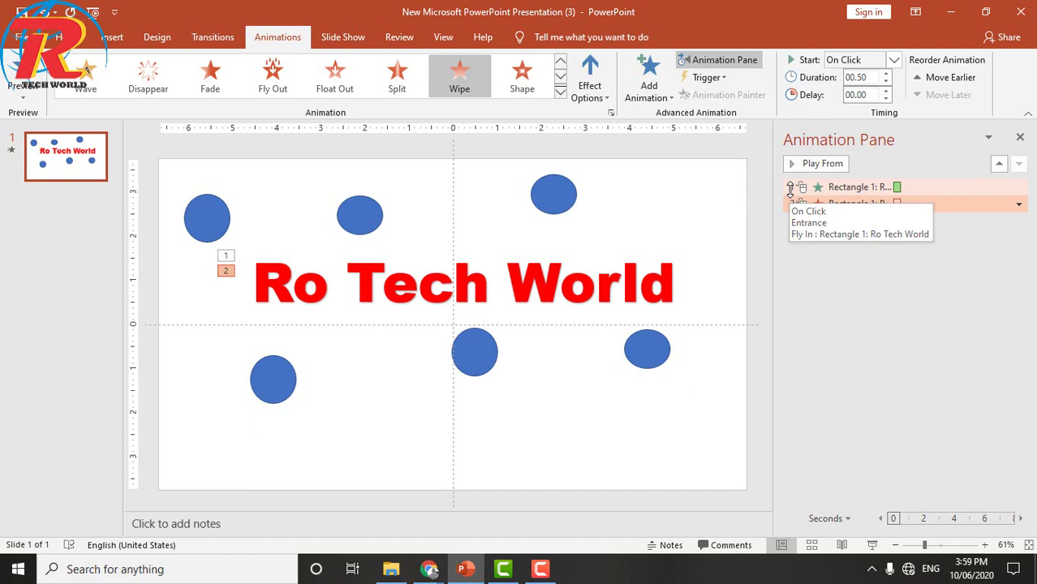
click(843, 187)
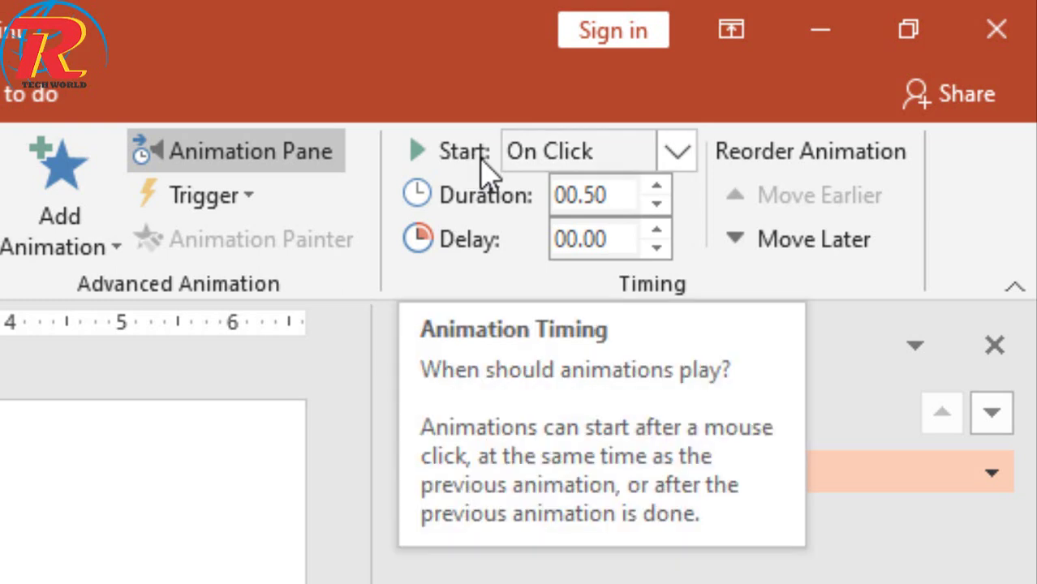
click(674, 152)
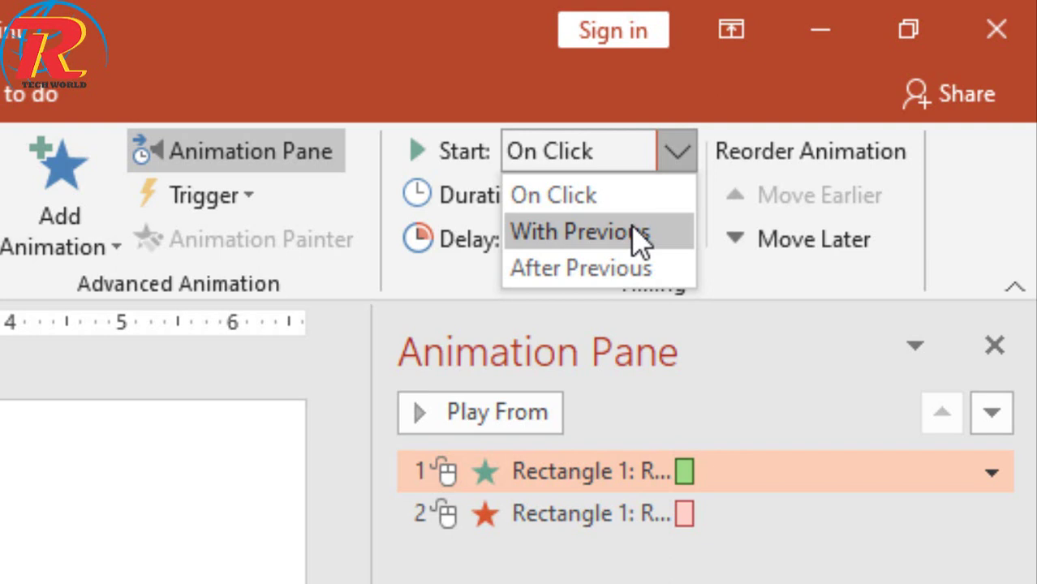
click(637, 229)
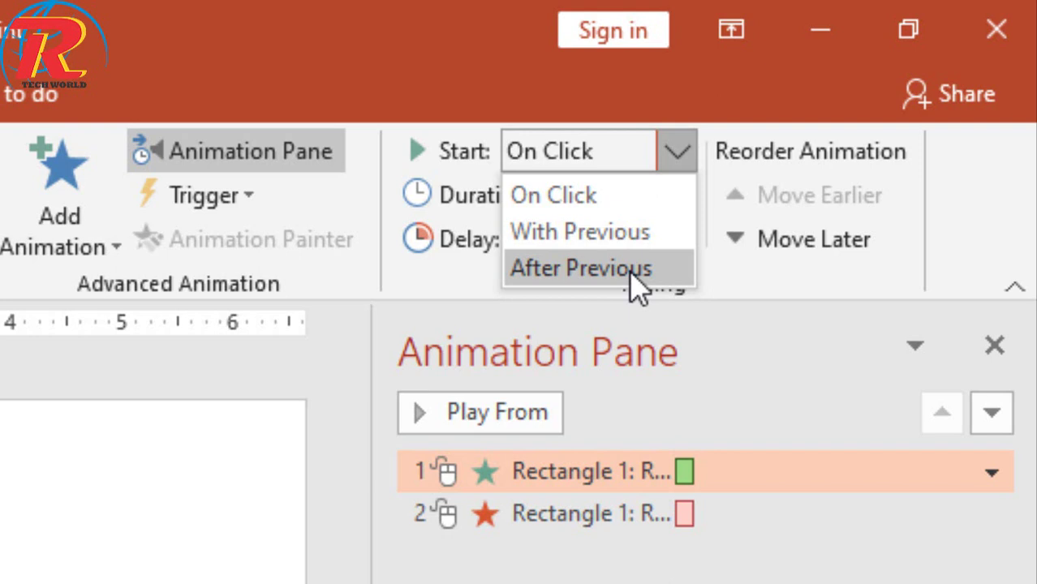
click(617, 201)
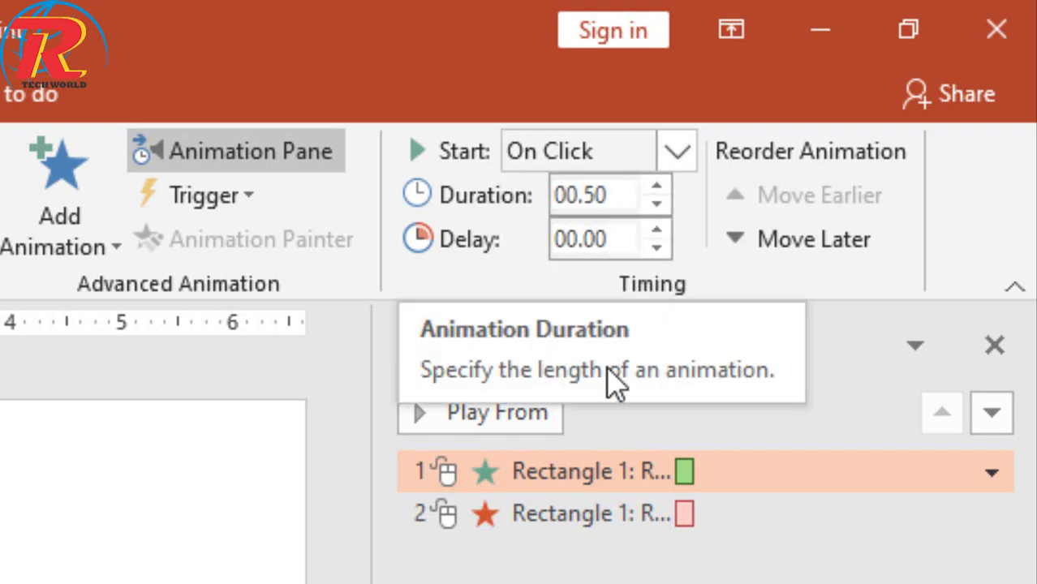
Step: Set the title's Wipe exit to start After Previous with a 01.00-second duration
click(592, 516)
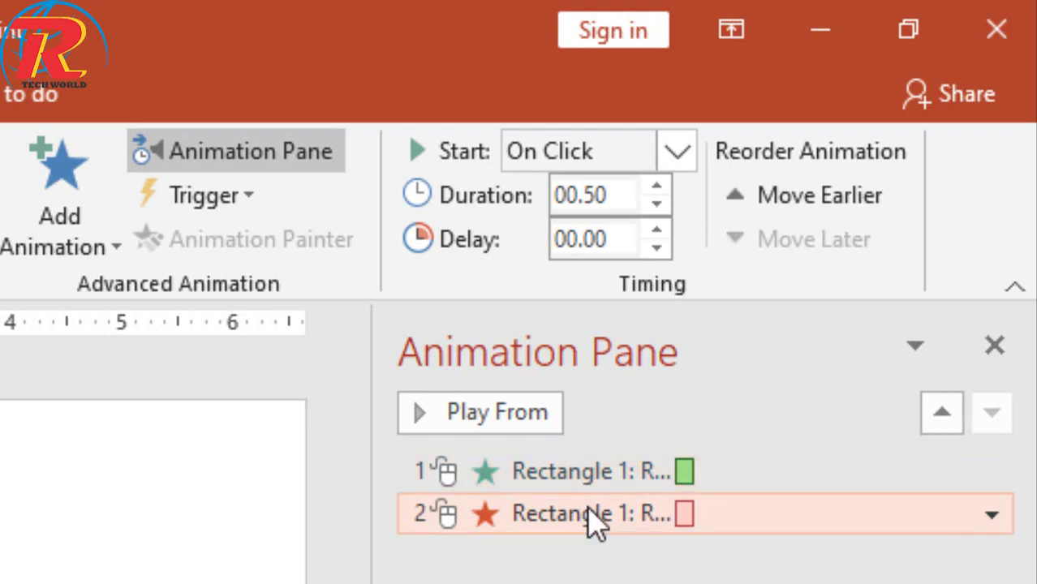
click(688, 155)
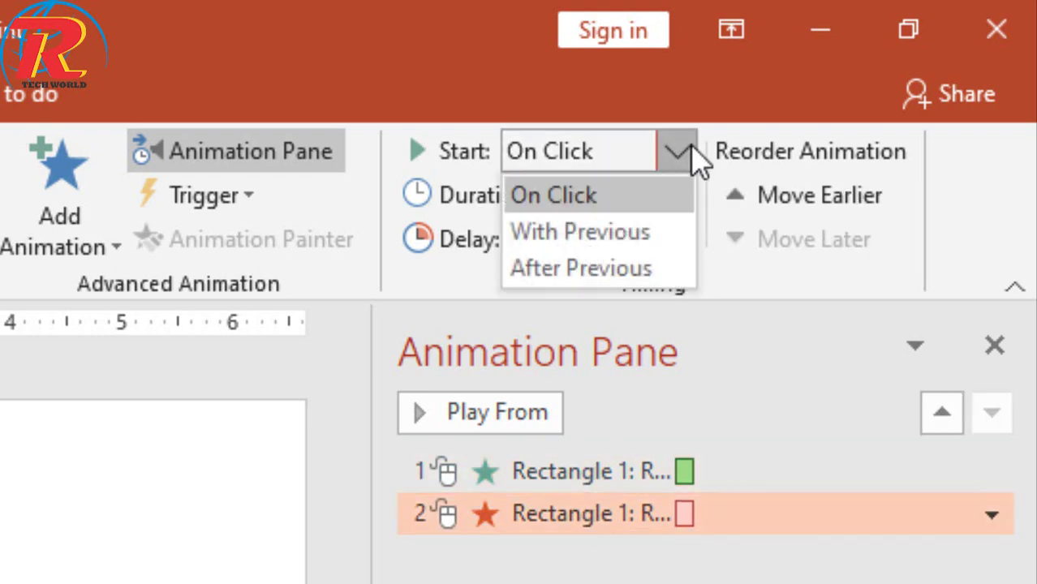
click(657, 268)
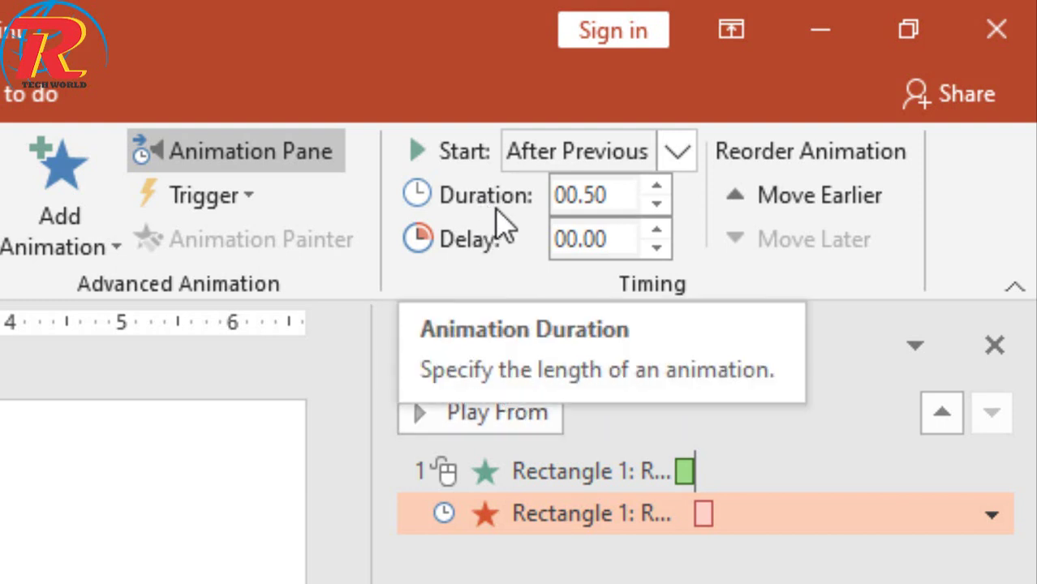
click(657, 186)
click(657, 186)
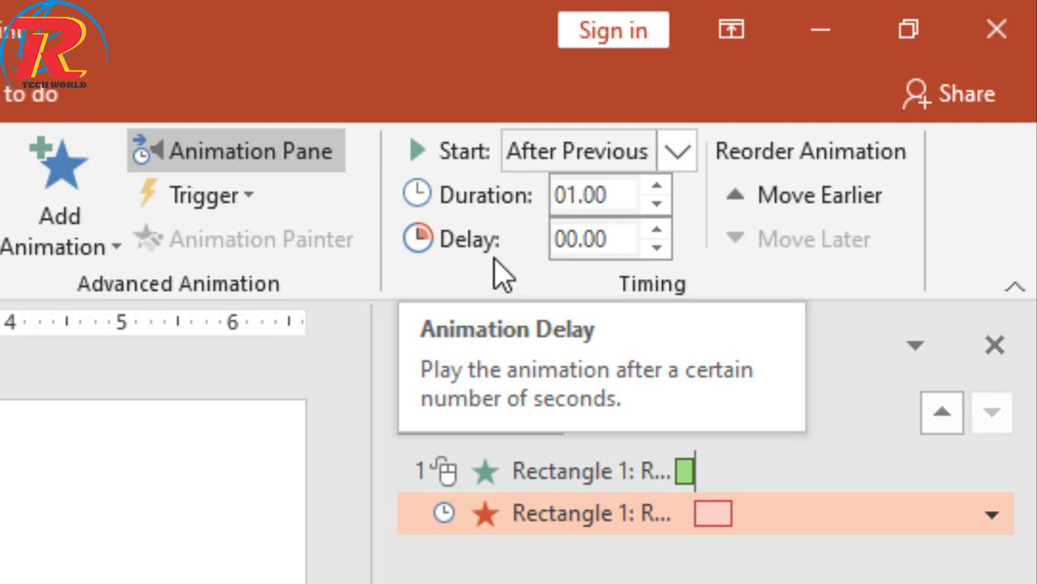
Step: Raise the Wipe exit's delay to 01.00 seconds
click(656, 230)
click(657, 230)
click(656, 231)
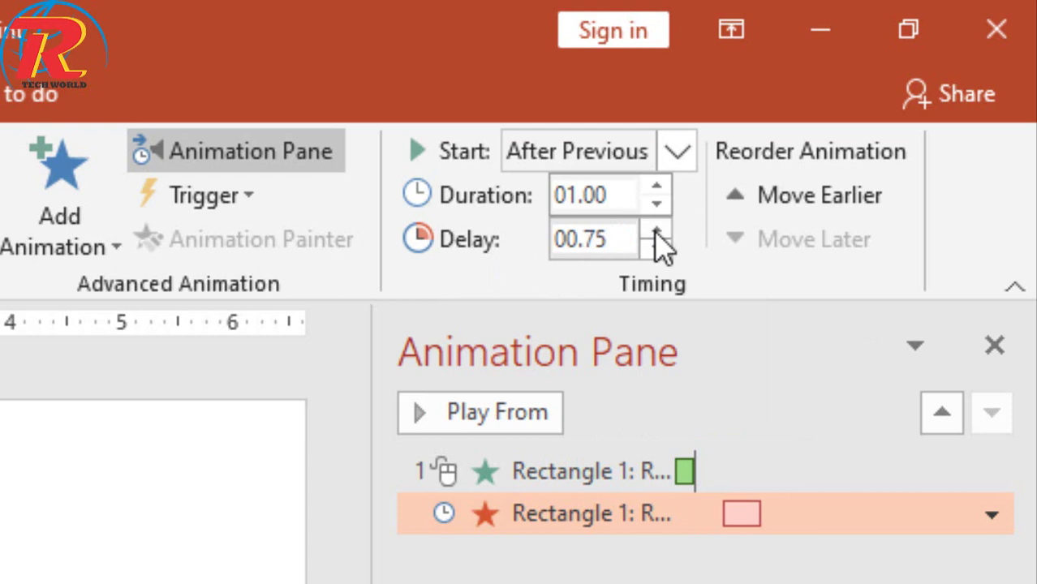
click(656, 231)
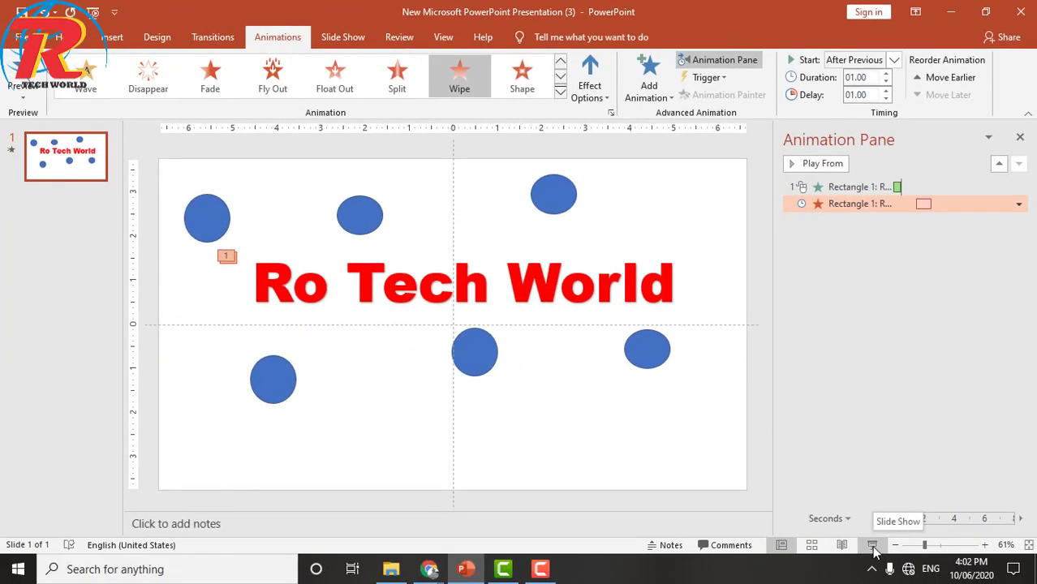
click(873, 551)
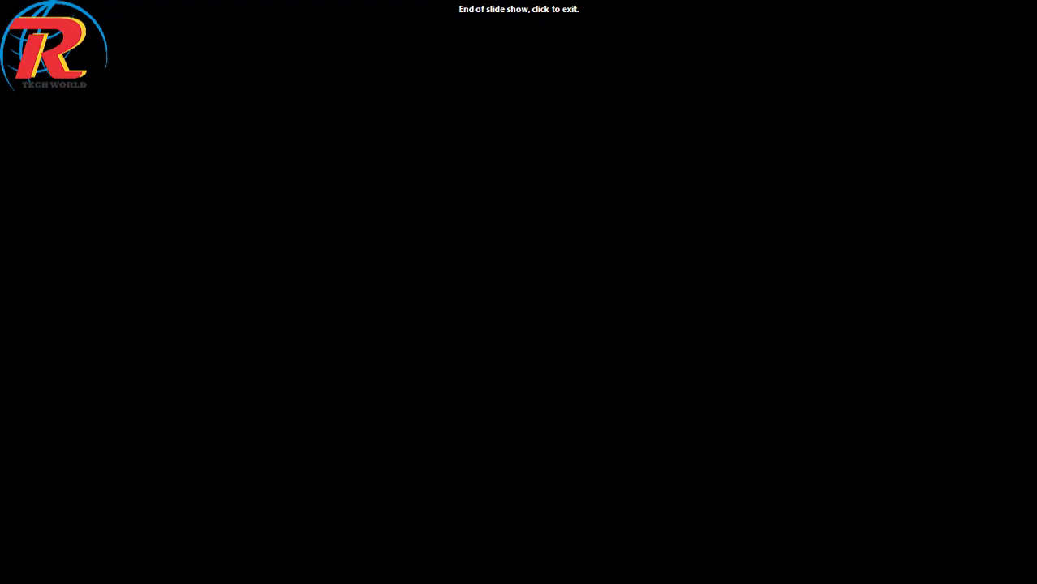
key(Escape)
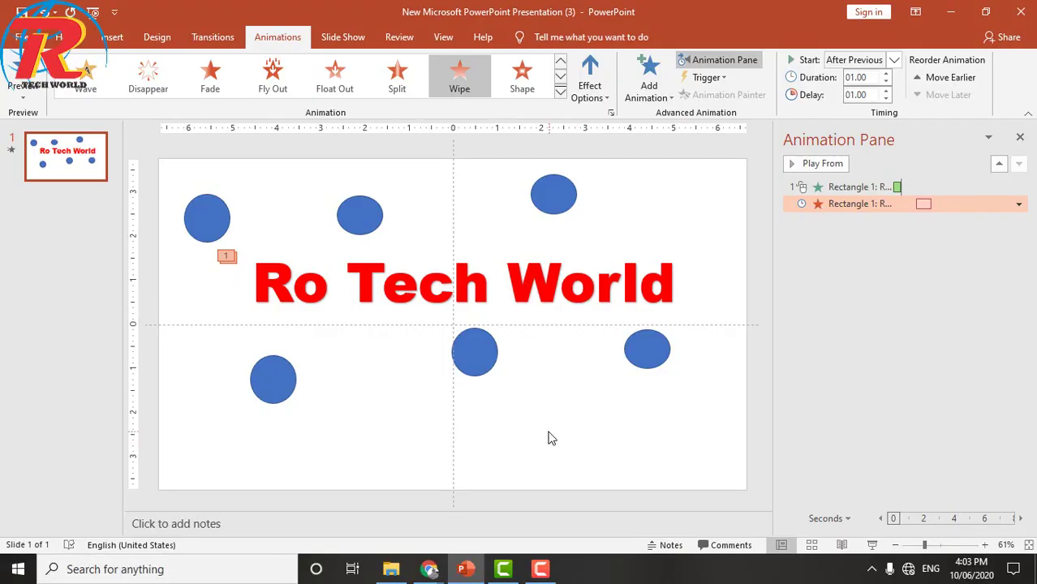
Step: Give the right-hand circle (Oval 6) a Lines motion path ending down-left below the middle circle
click(479, 365)
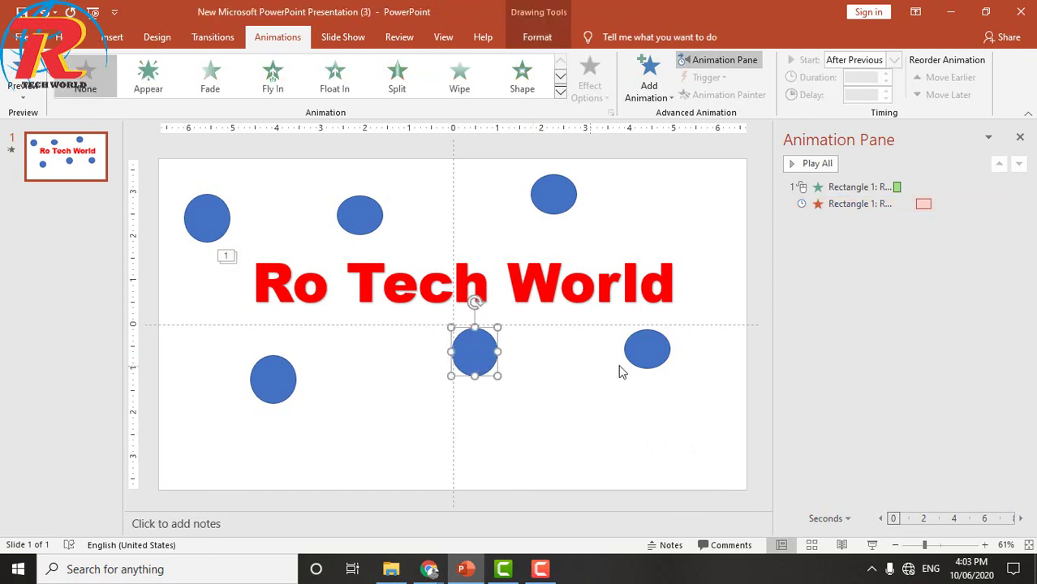
click(643, 360)
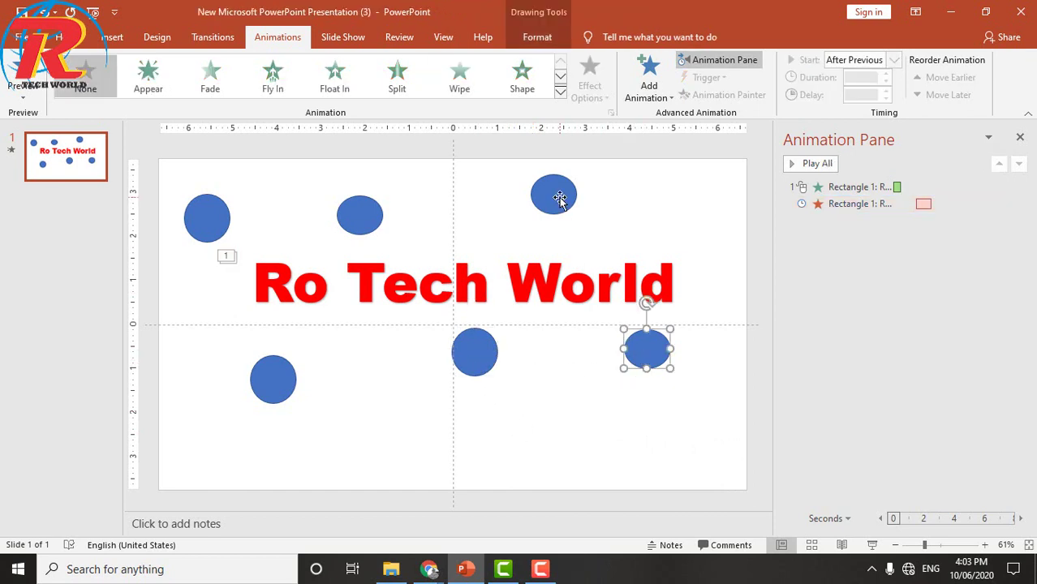
click(649, 89)
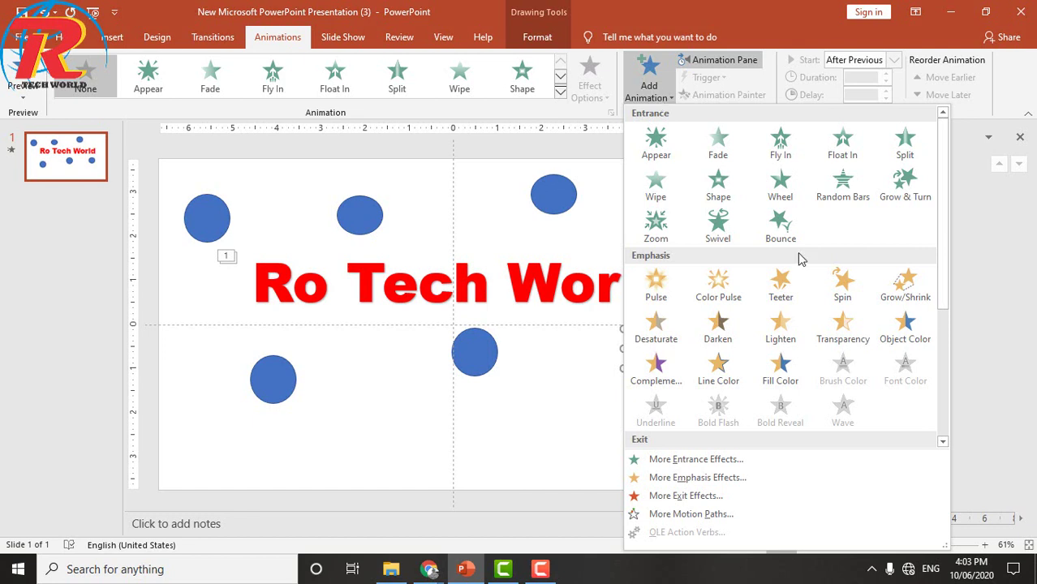
drag(942, 258, 951, 395)
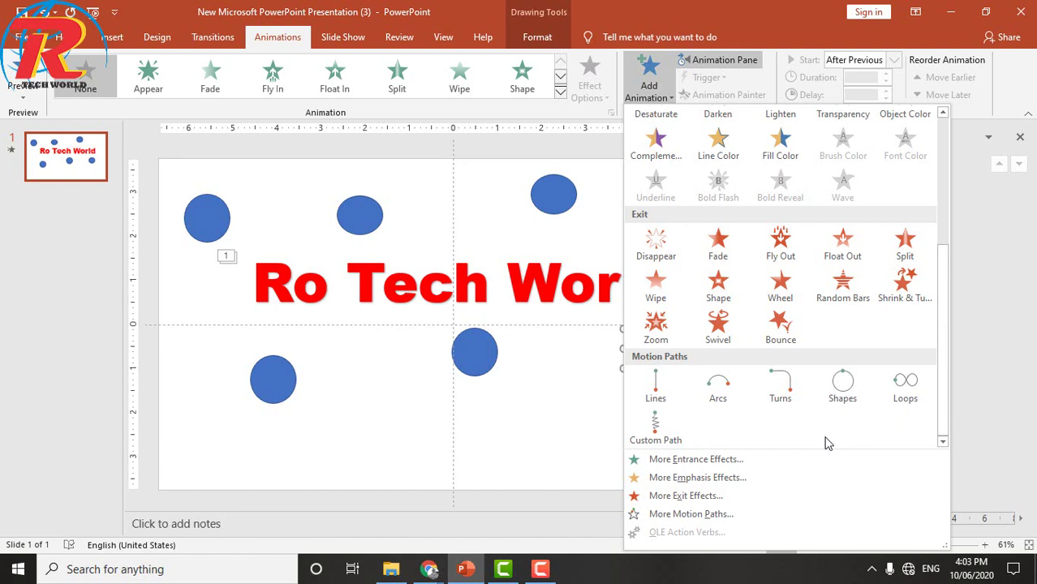
click(491, 359)
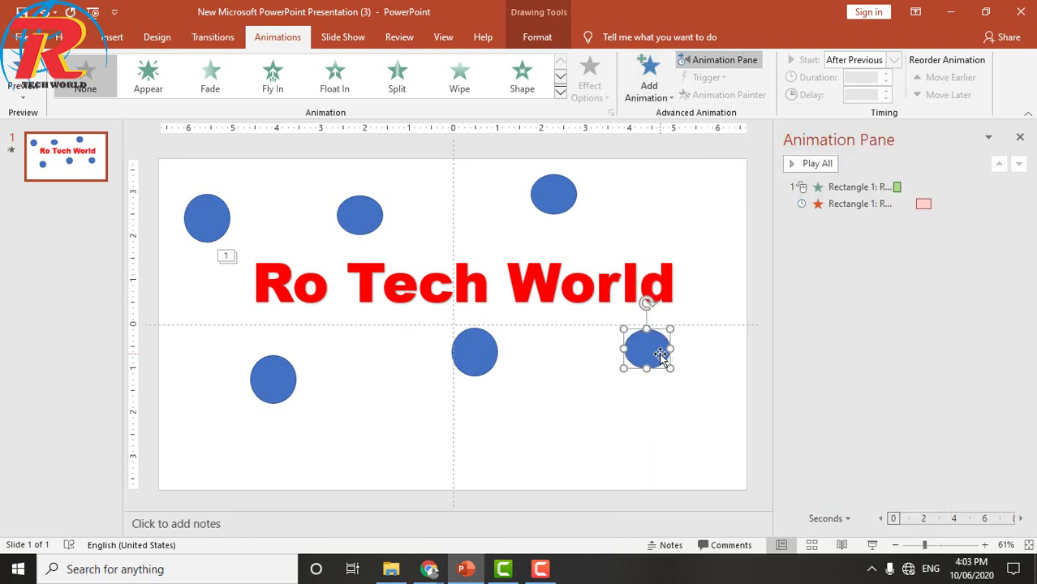
click(665, 94)
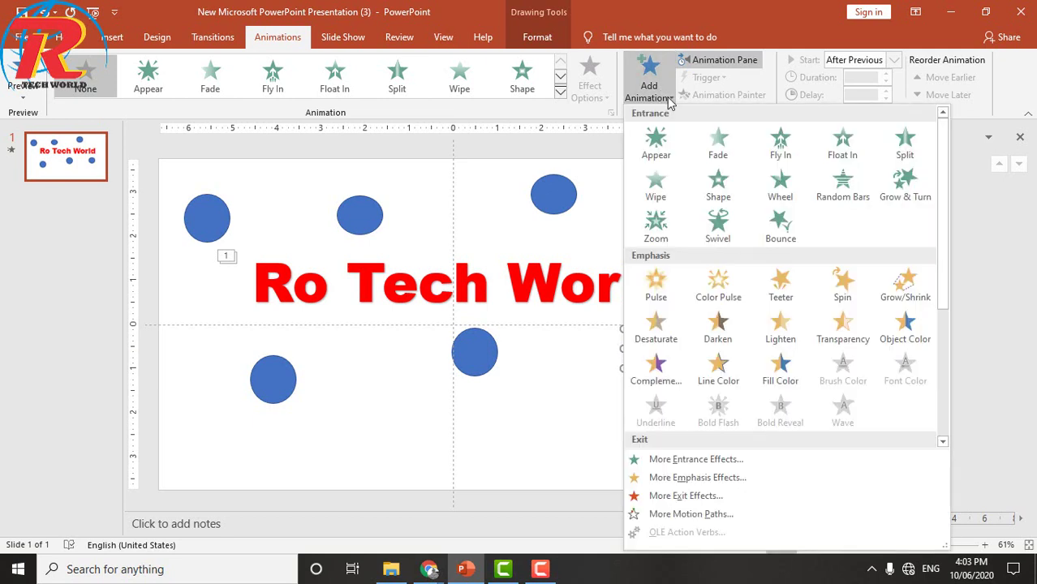
drag(941, 293, 963, 437)
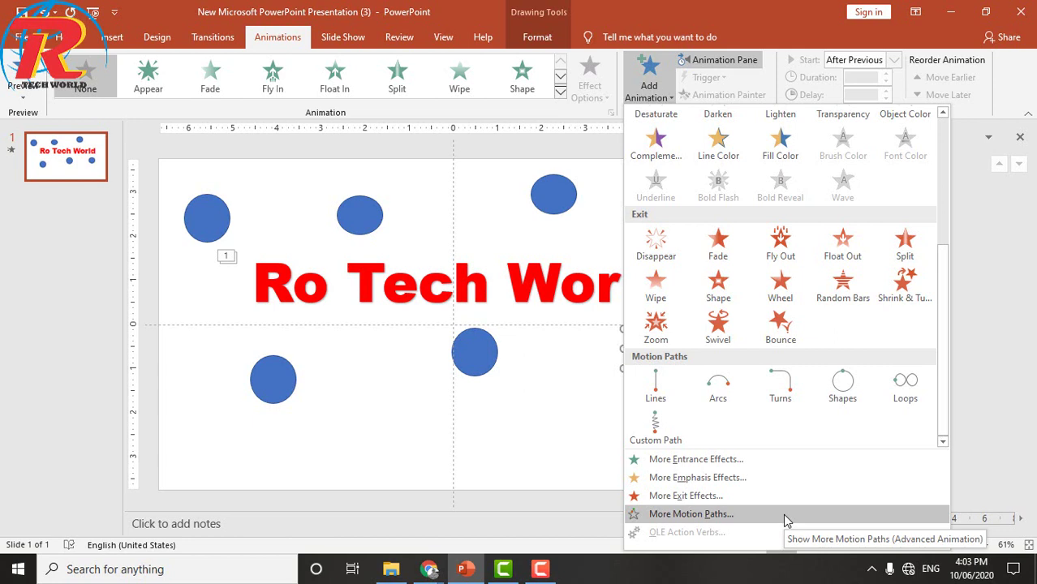
click(655, 390)
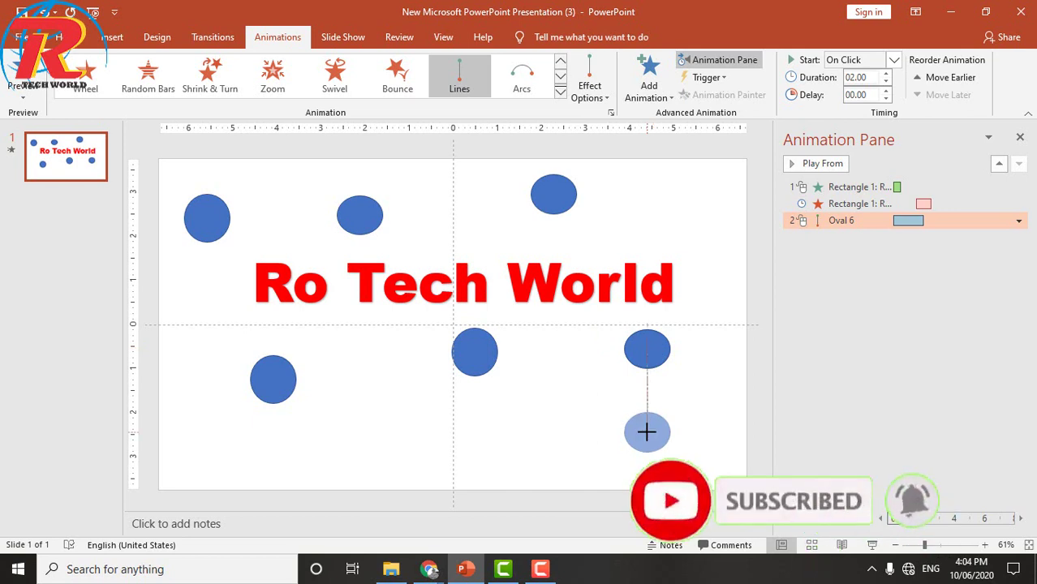
drag(647, 432, 574, 349)
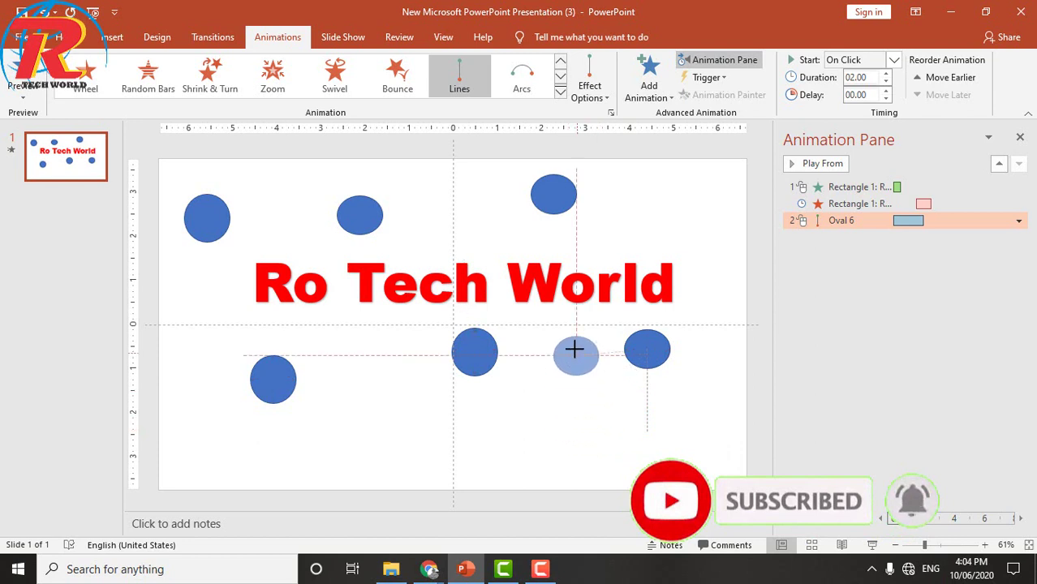
drag(574, 349, 506, 431)
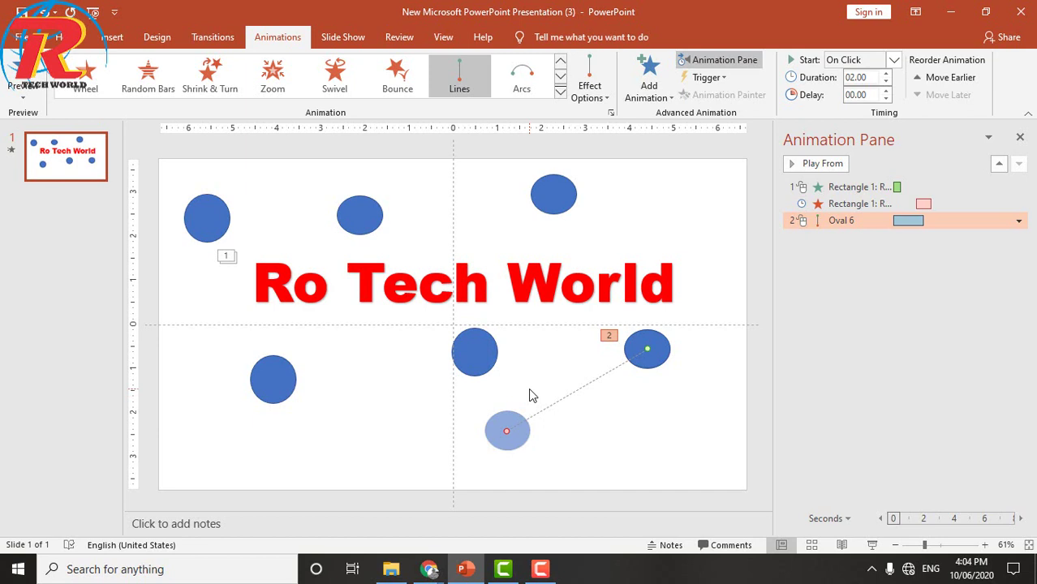
Step: Give the middle circle (Oval 3) a Turns motion path starting With Previous
click(479, 355)
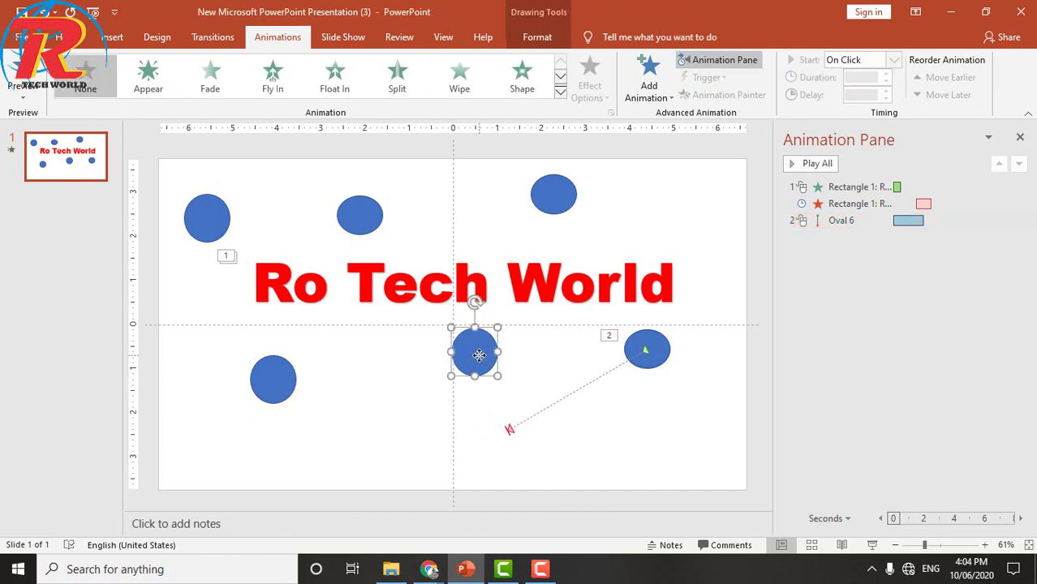
click(654, 95)
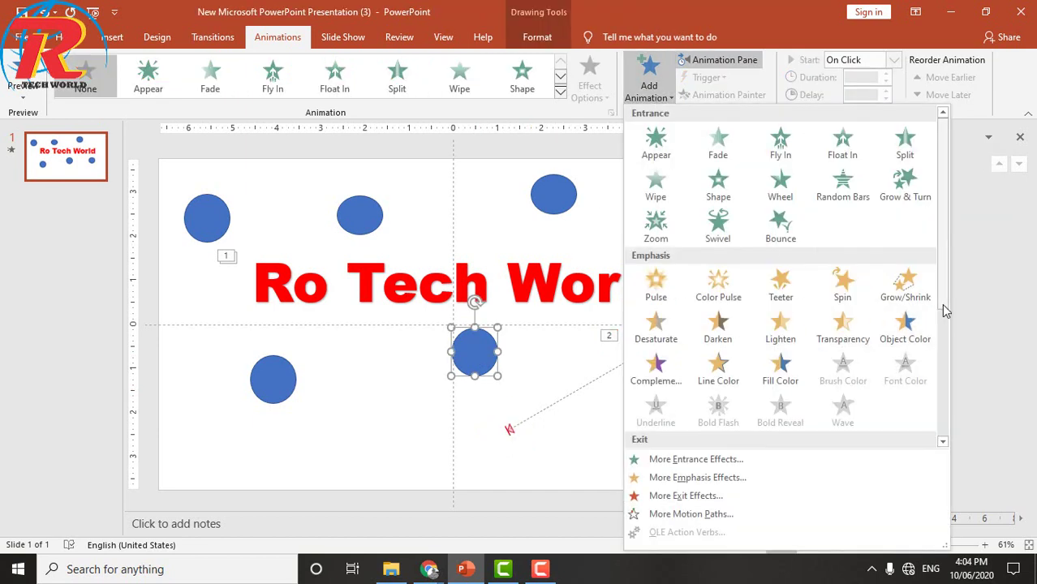
drag(945, 310, 943, 423)
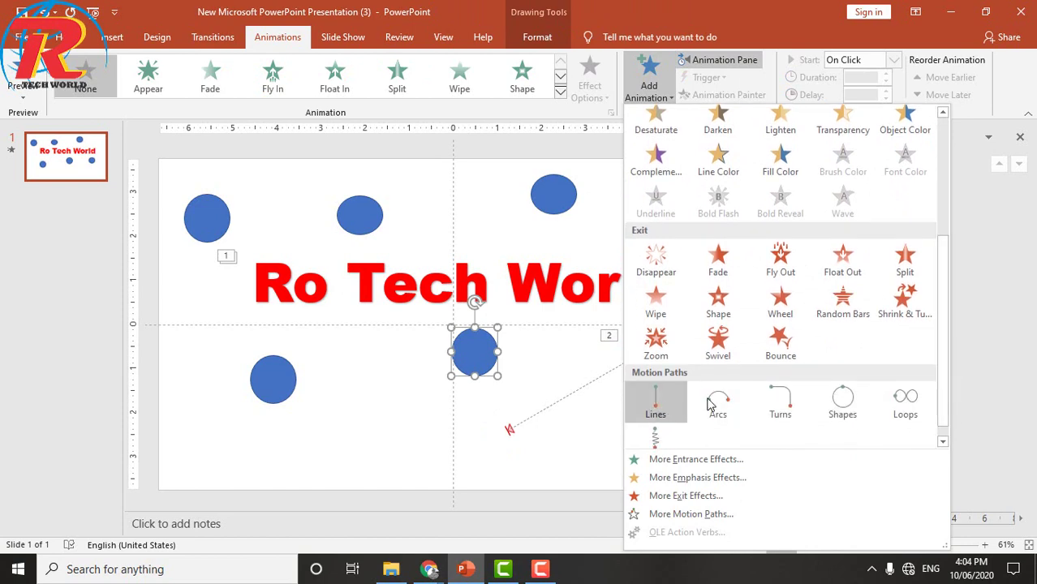
click(780, 406)
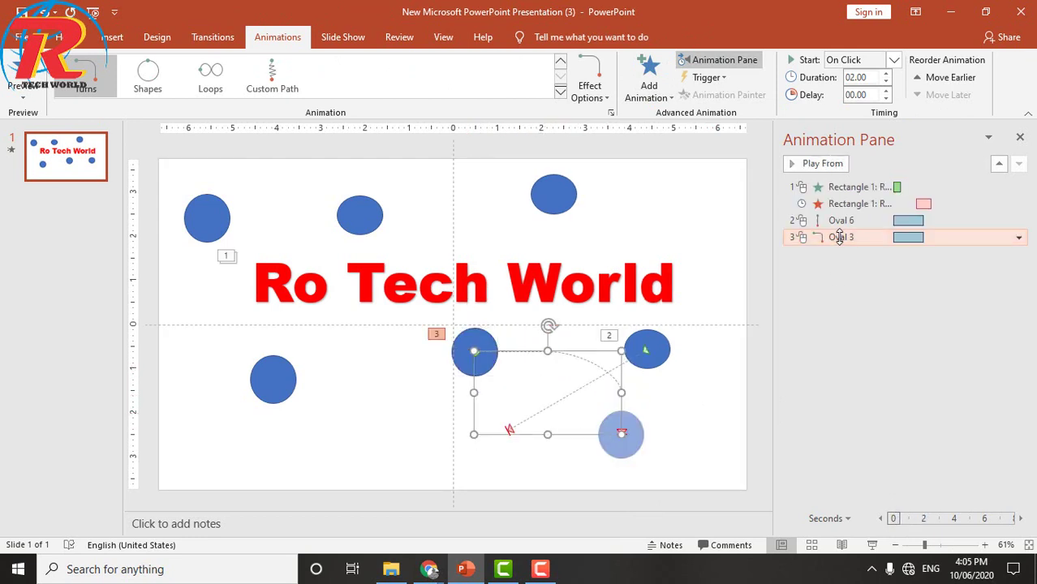
click(1018, 238)
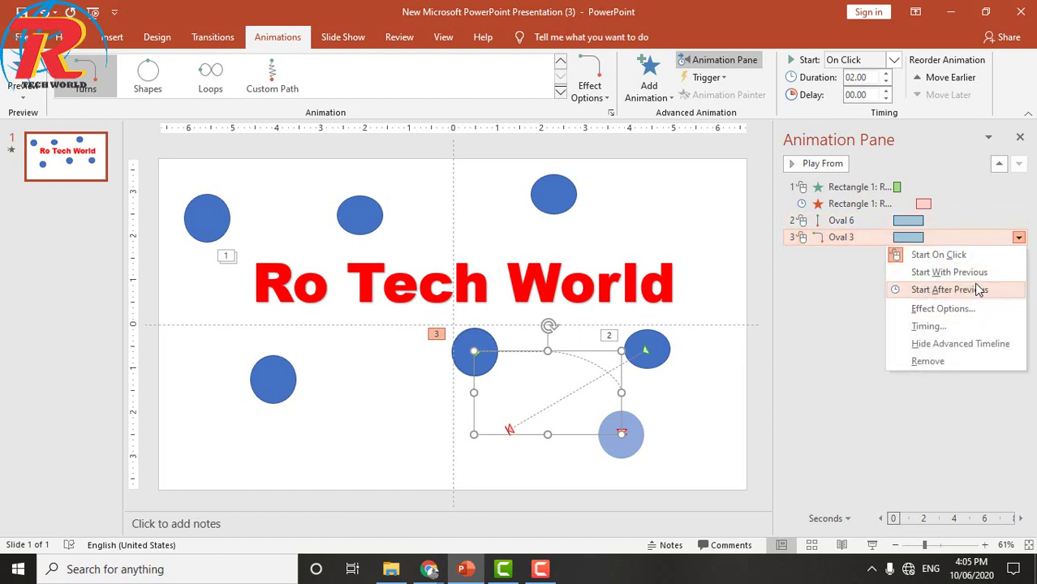
click(975, 276)
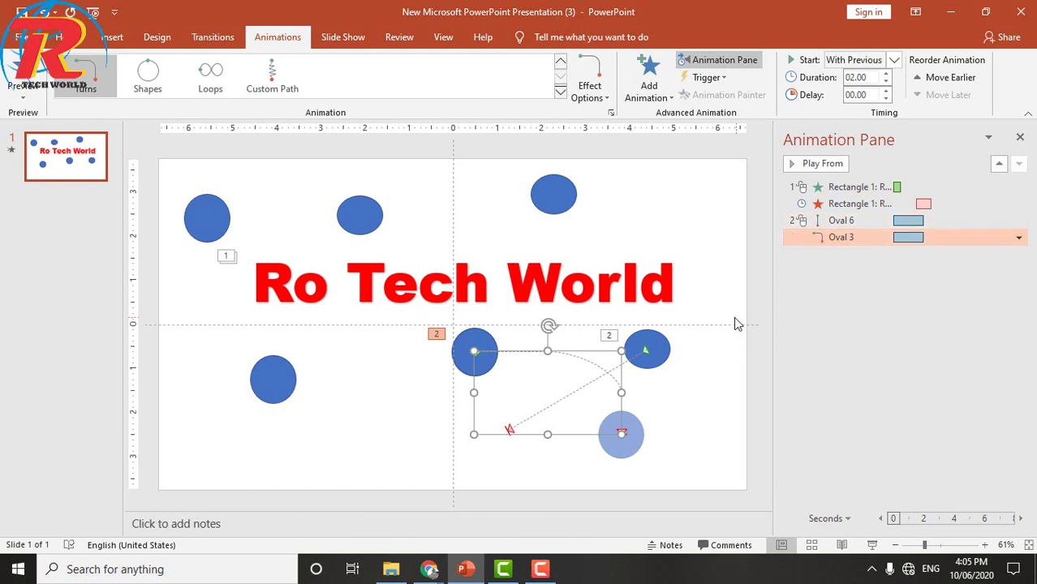
Step: Give the lower-left circle (Oval 2) an Arcs path stretched up toward Tech, starting With Previous
click(283, 395)
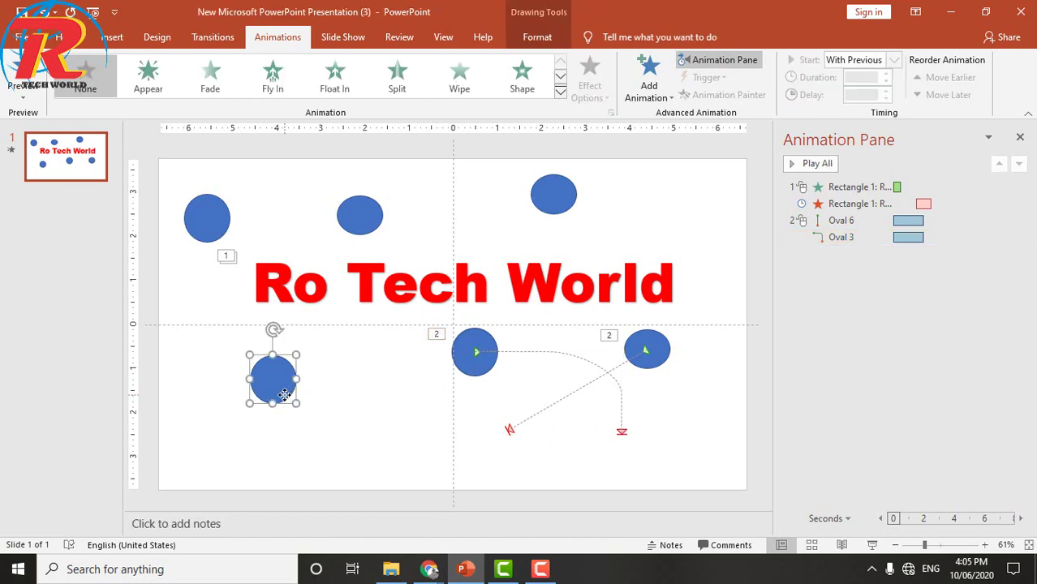
click(648, 81)
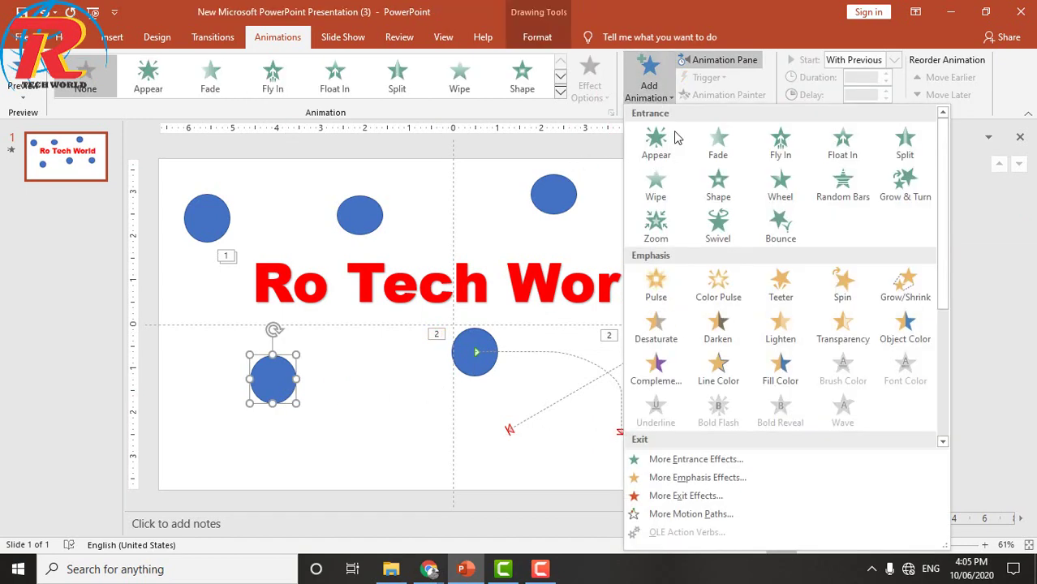
drag(946, 295, 944, 417)
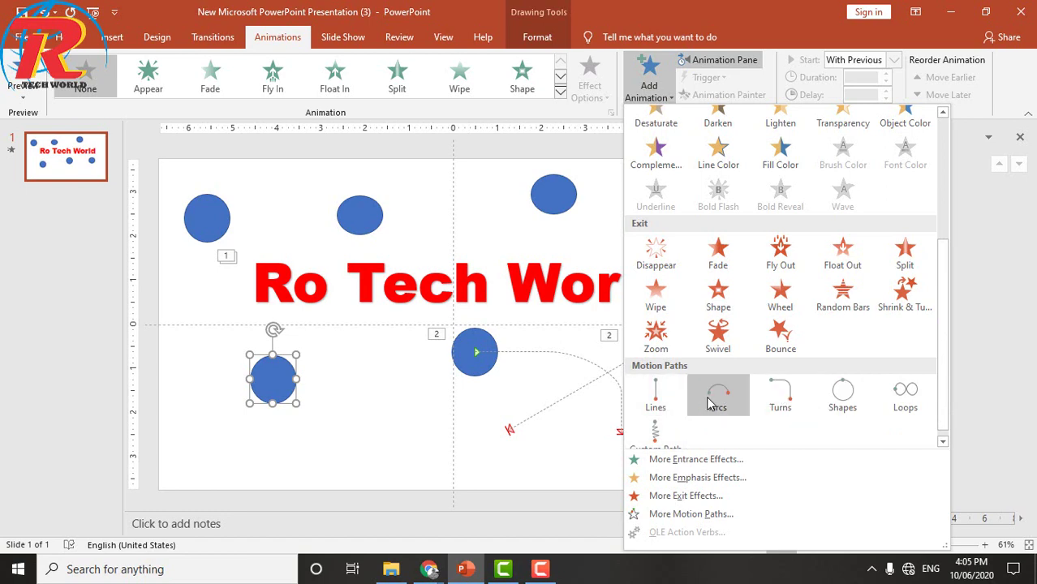
click(718, 396)
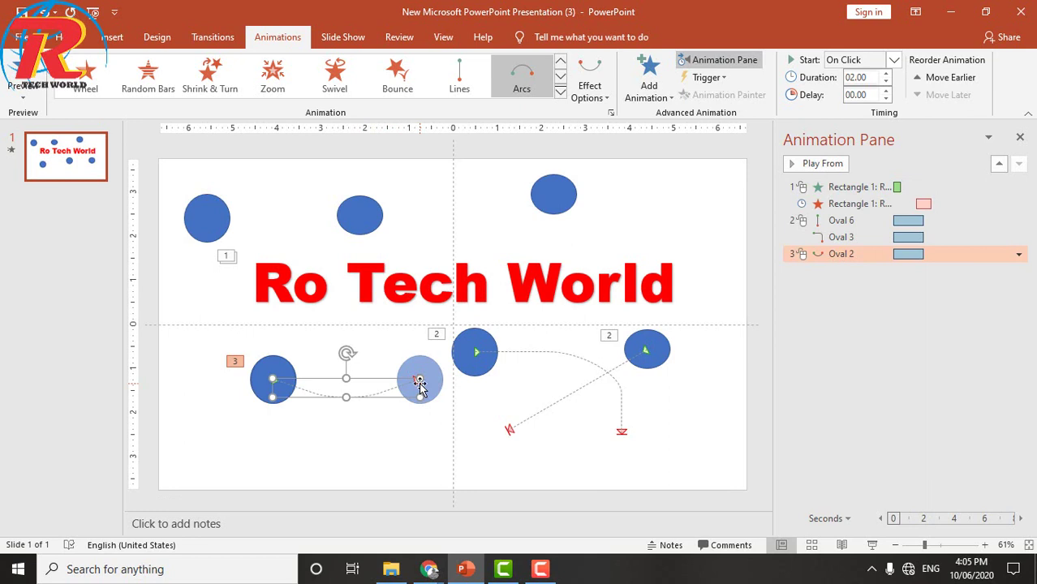
drag(419, 385, 477, 298)
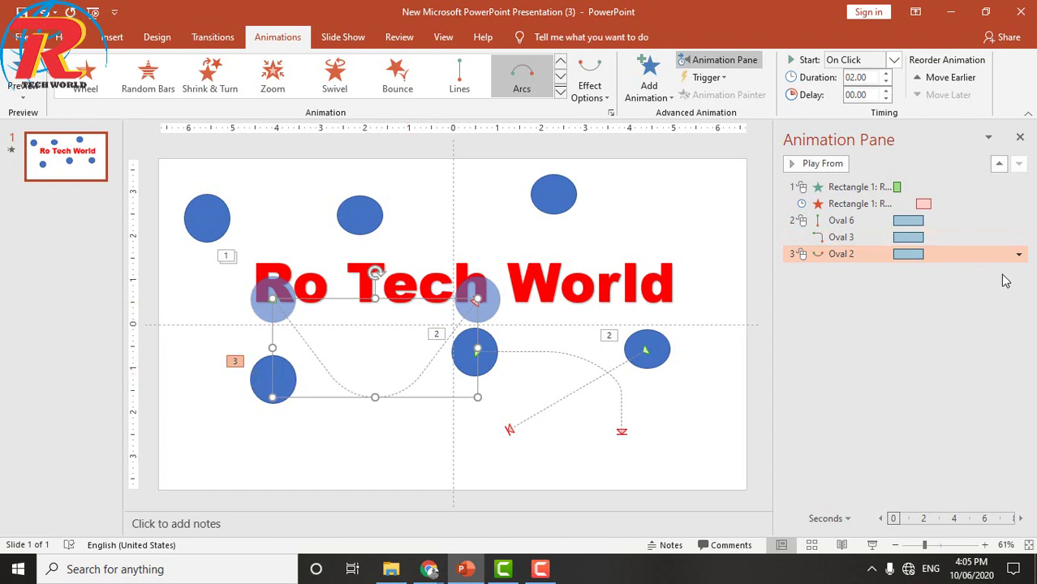
click(1019, 255)
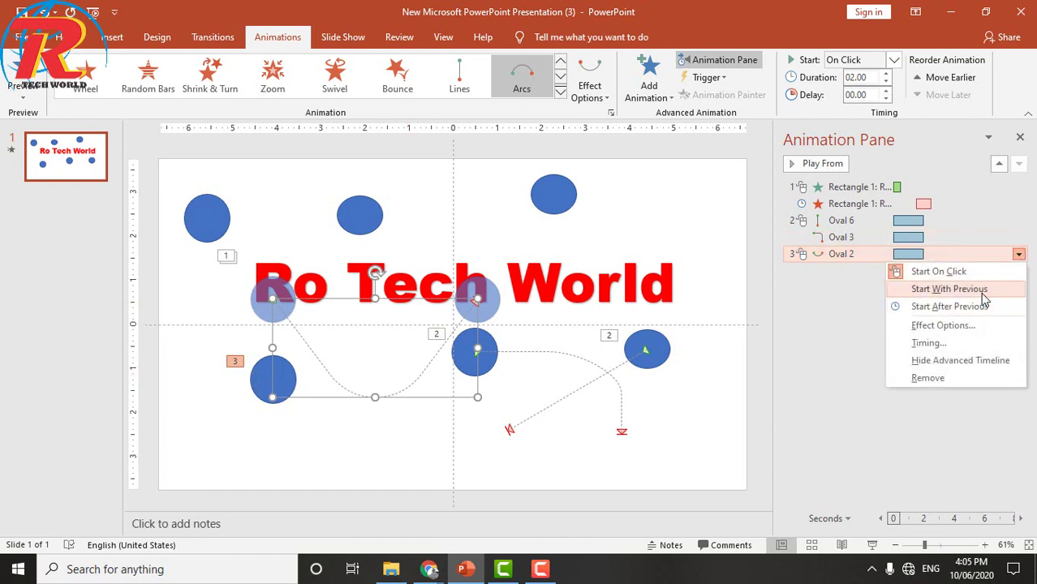
click(983, 290)
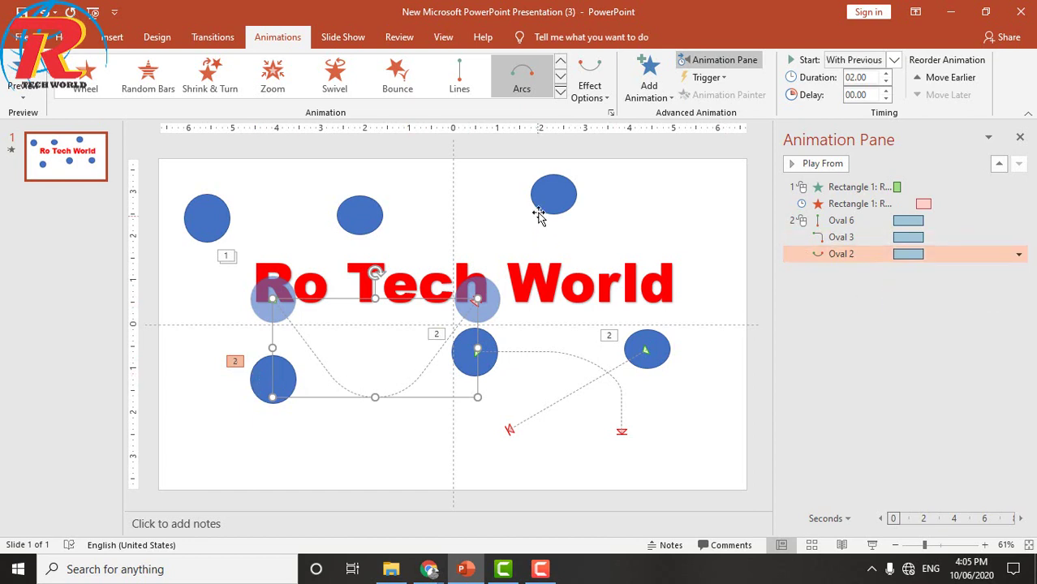
click(561, 201)
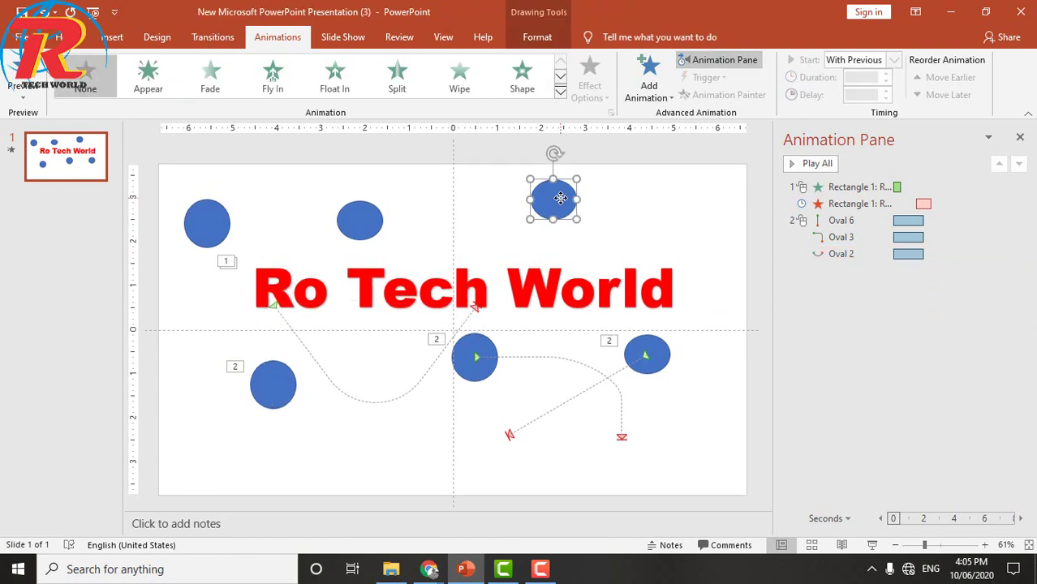
Step: Give the top-right circle a Lines motion path angled down and to the left
click(655, 95)
drag(943, 286, 932, 387)
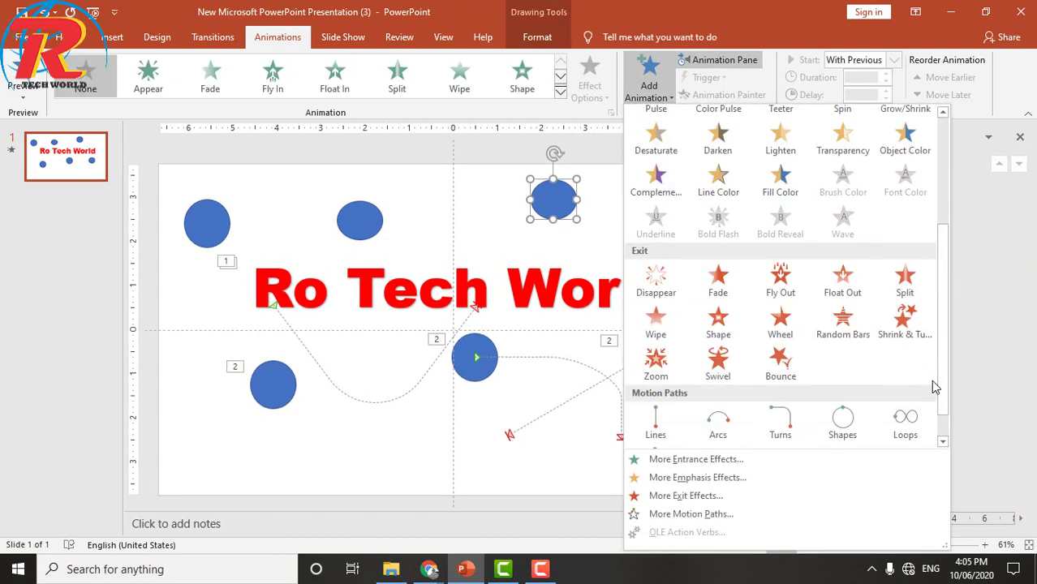
click(645, 428)
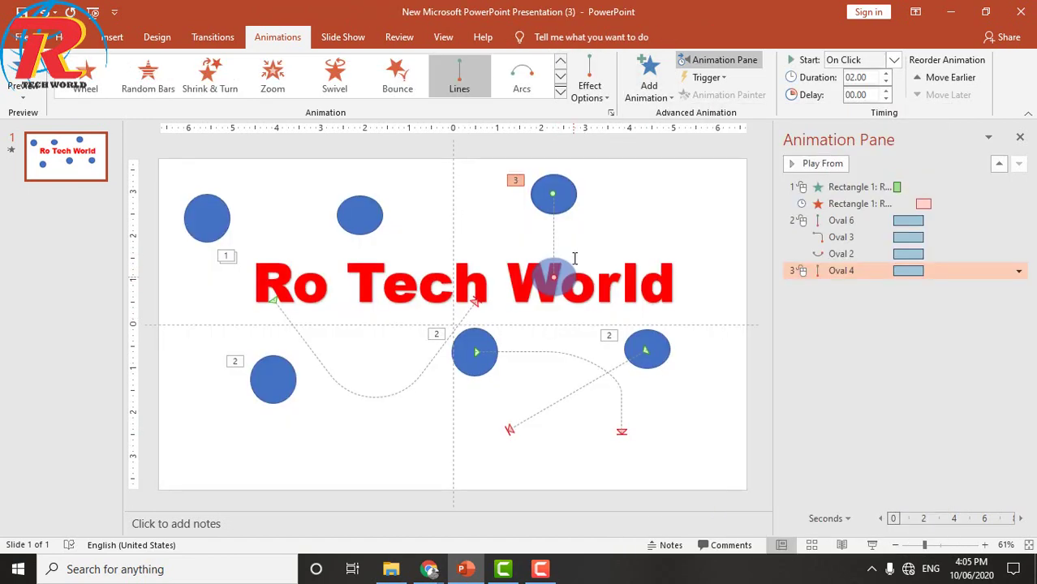
drag(551, 278, 416, 249)
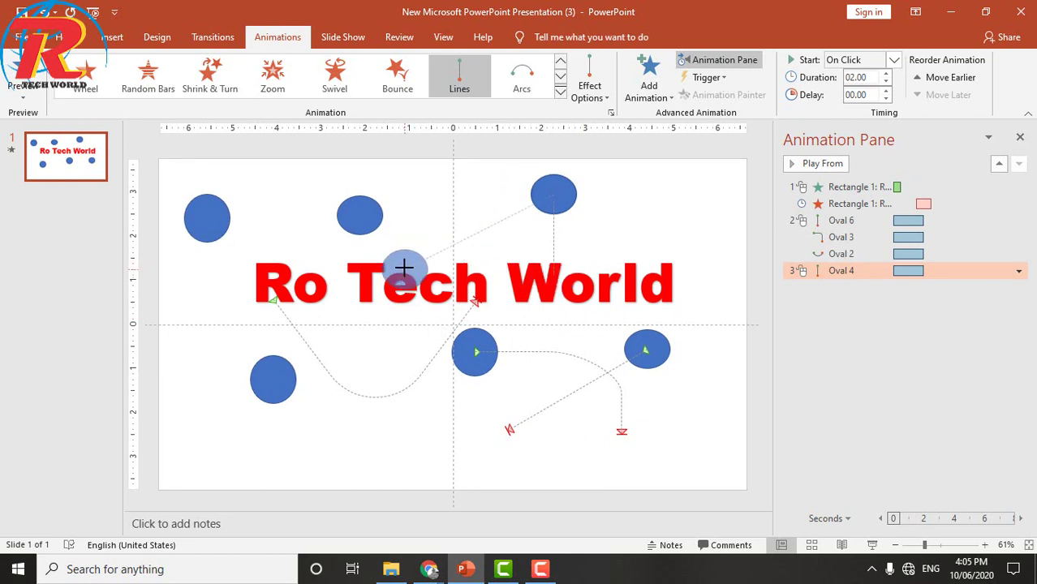
click(661, 235)
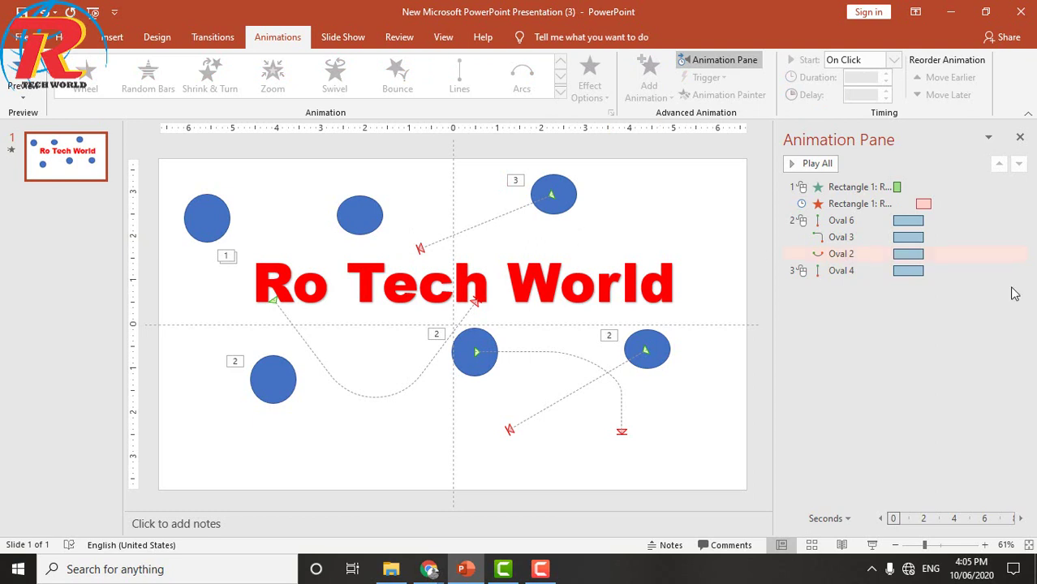
Step: Set the Oval 4 line path to start With Previous
click(991, 270)
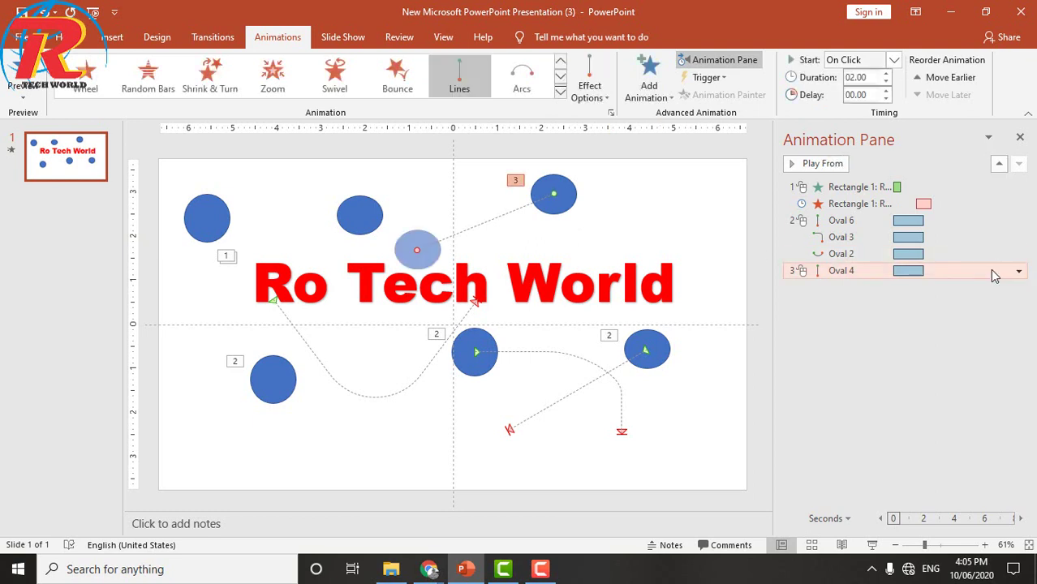
click(1018, 273)
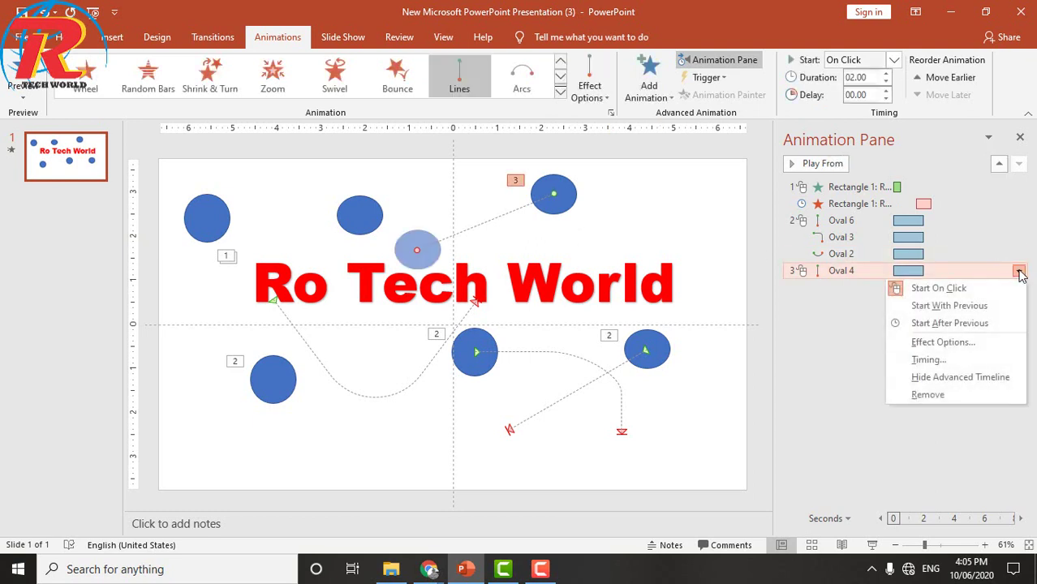
click(997, 307)
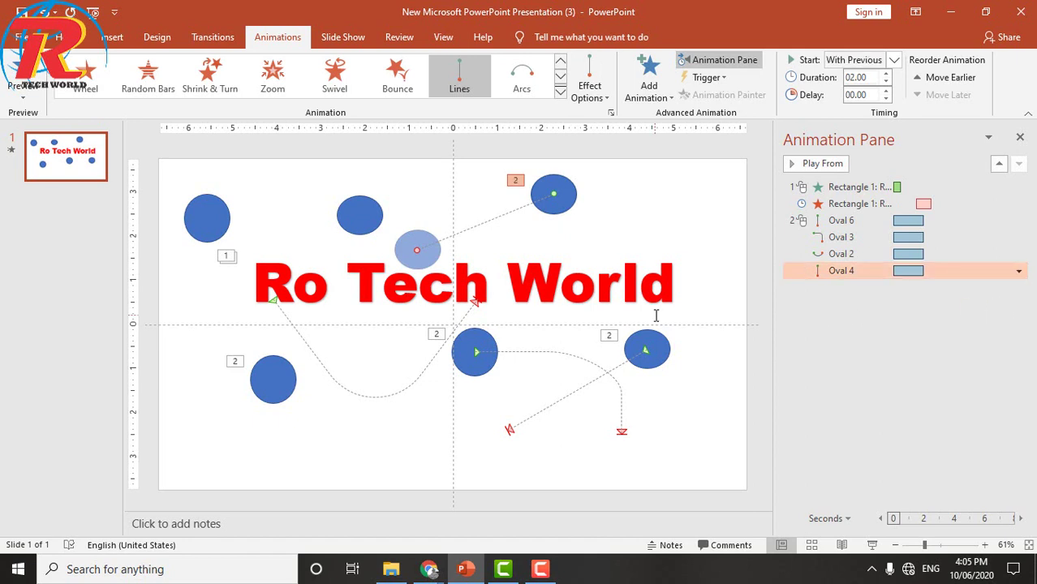
click(869, 547)
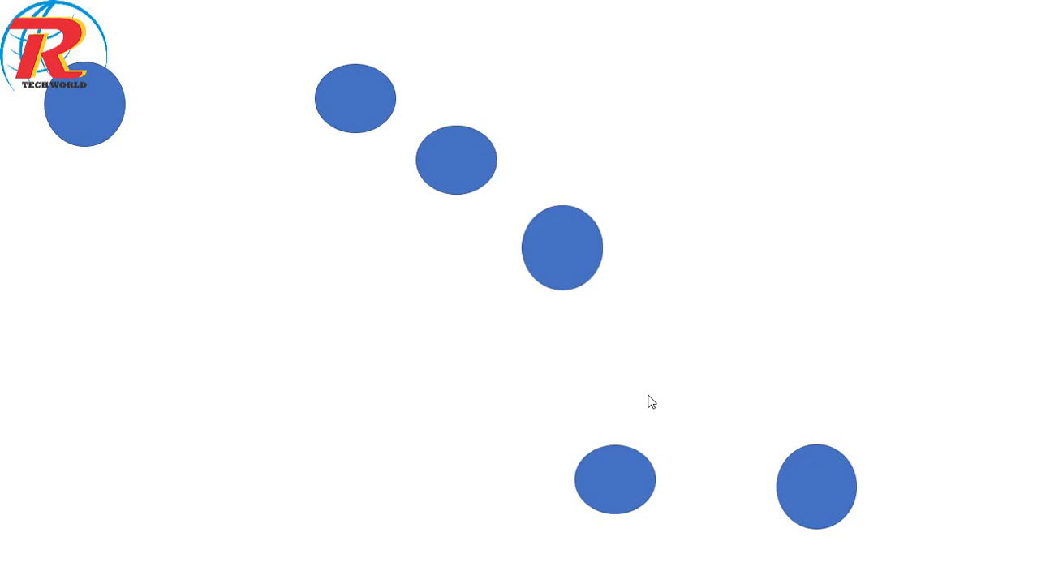
click(652, 402)
click(648, 401)
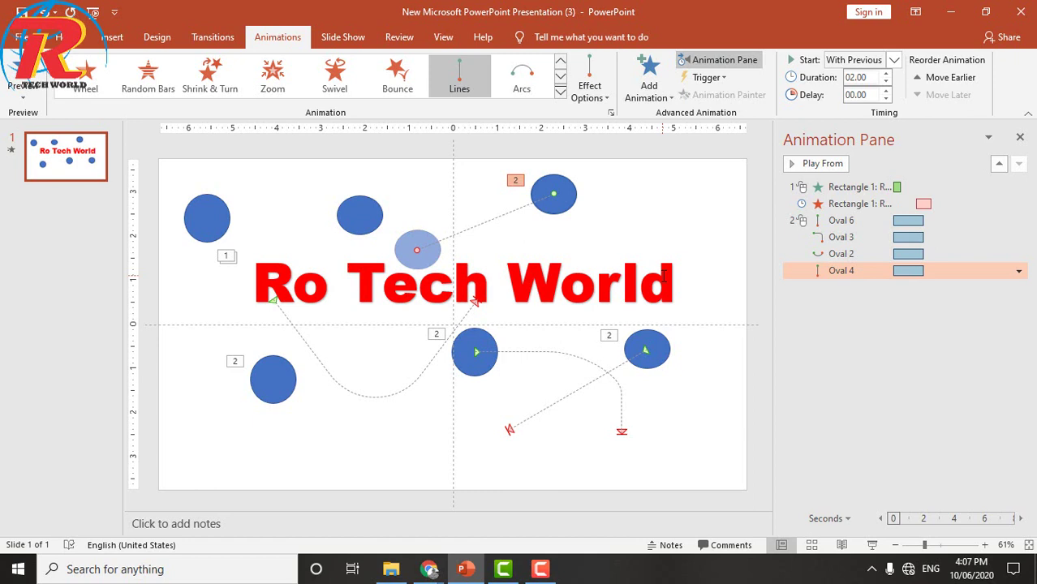
Step: Select the Ro Tech World text box and open Effect Options for its exit animation
click(663, 276)
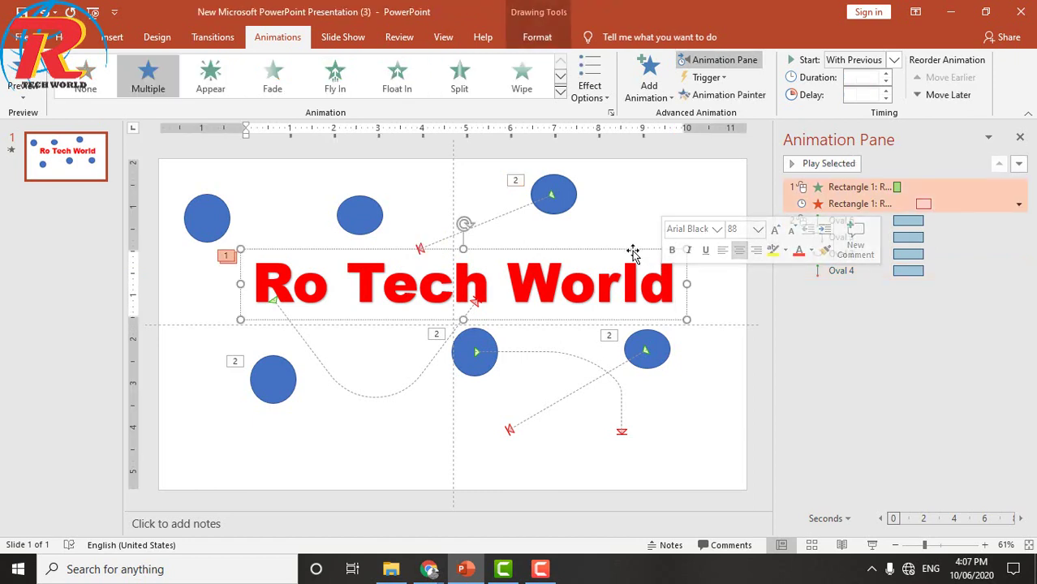
click(633, 253)
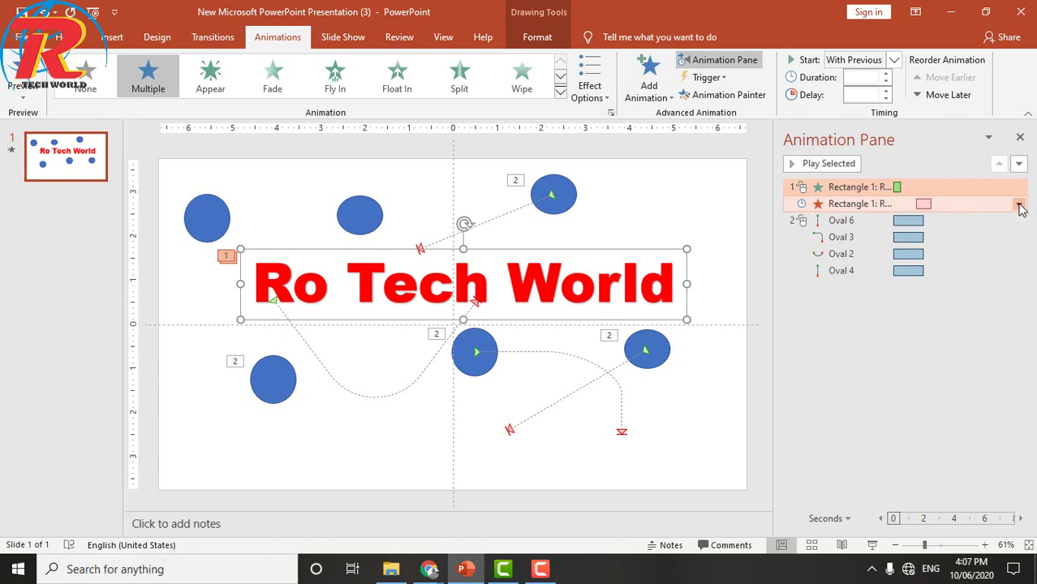
click(1019, 206)
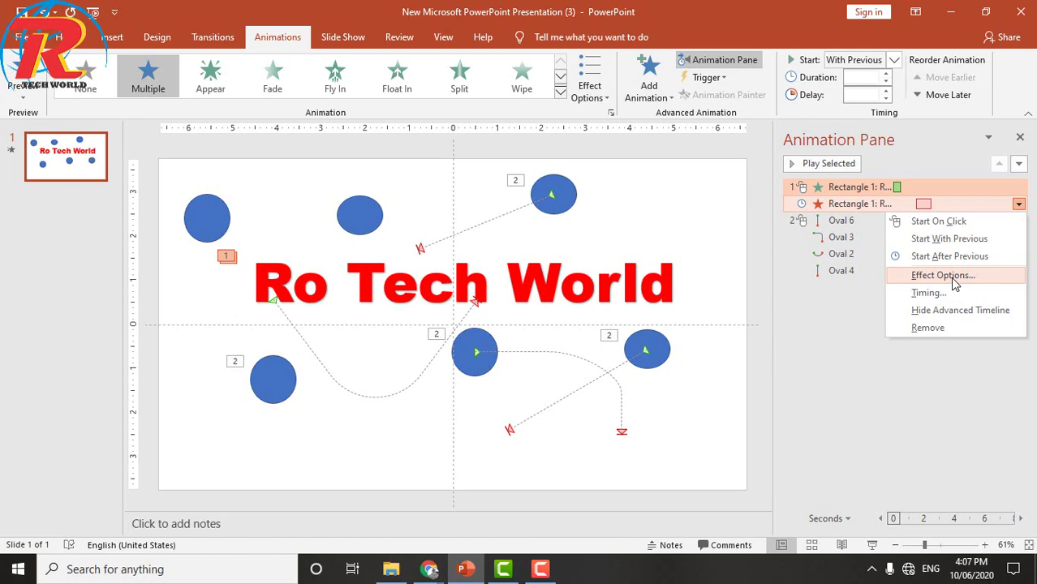
click(943, 276)
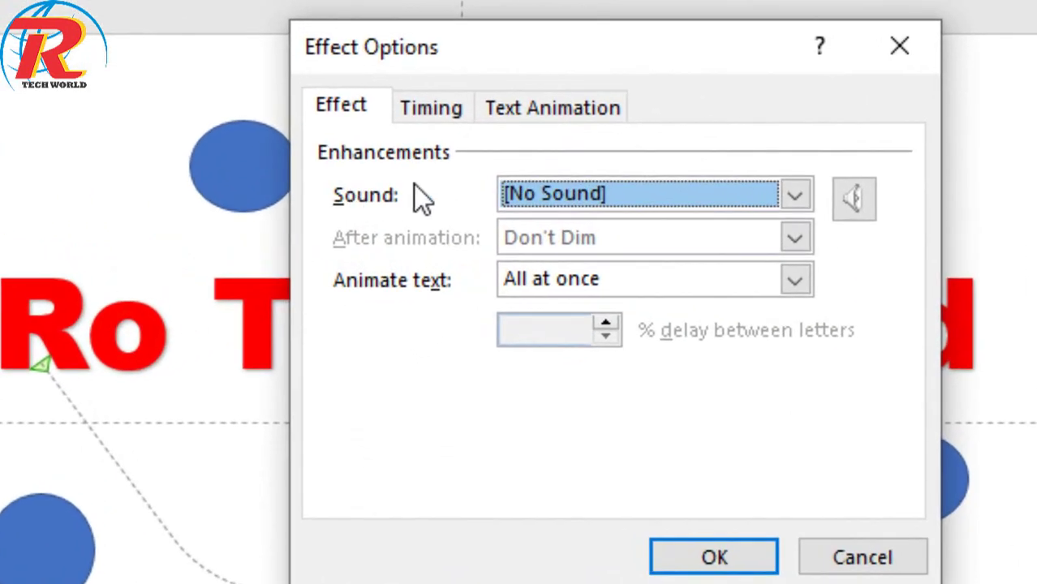
Step: Give the effect the Arrow sound with volume raised near maximum
click(794, 195)
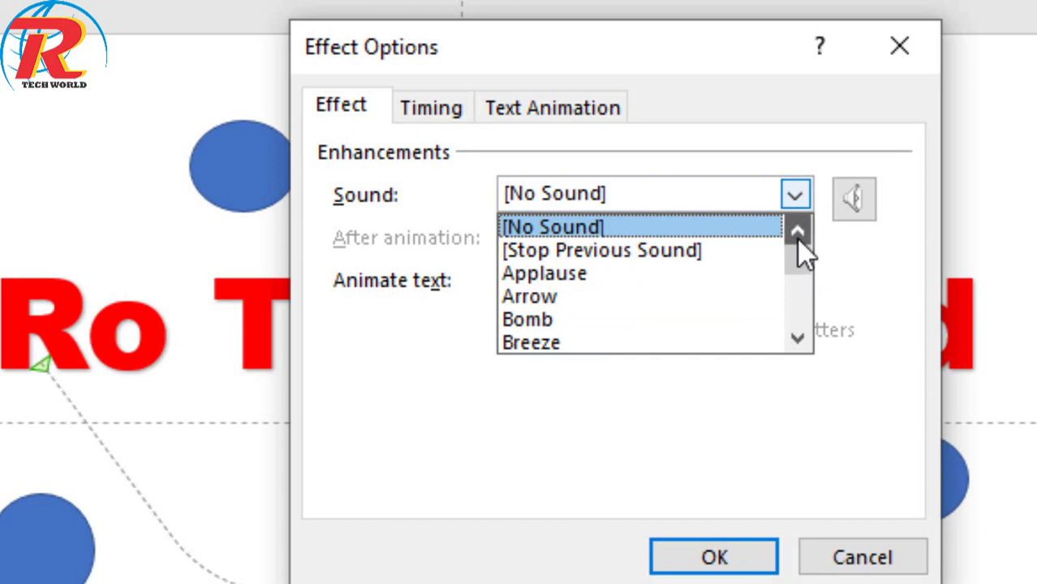
click(662, 297)
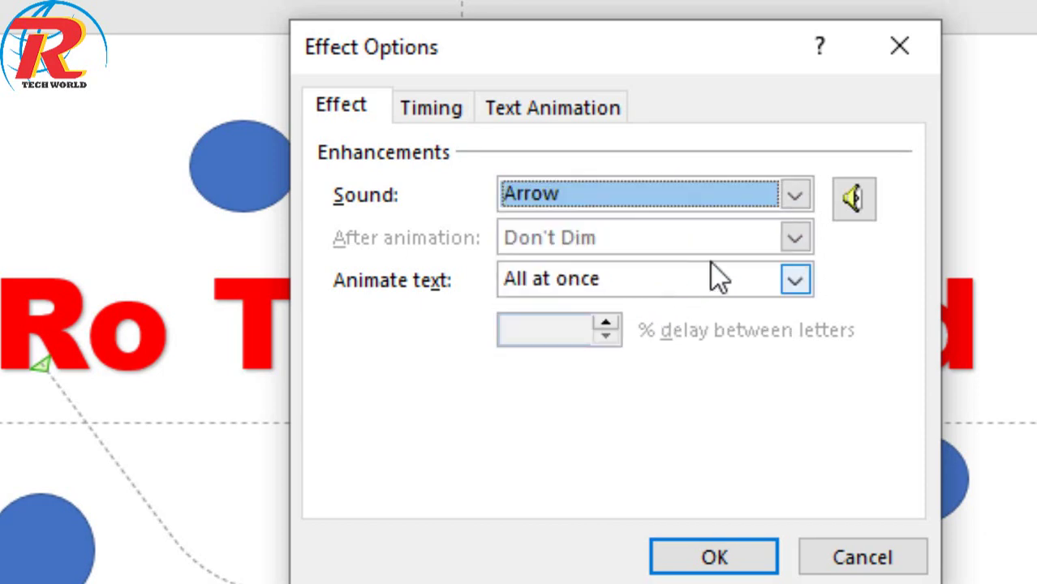
click(844, 202)
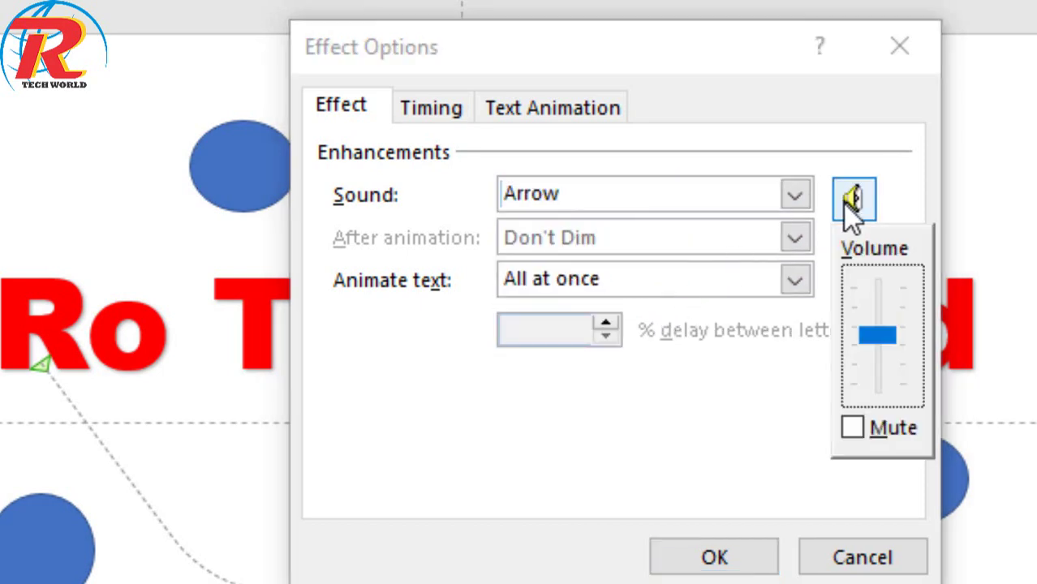
drag(880, 334, 890, 323)
click(885, 286)
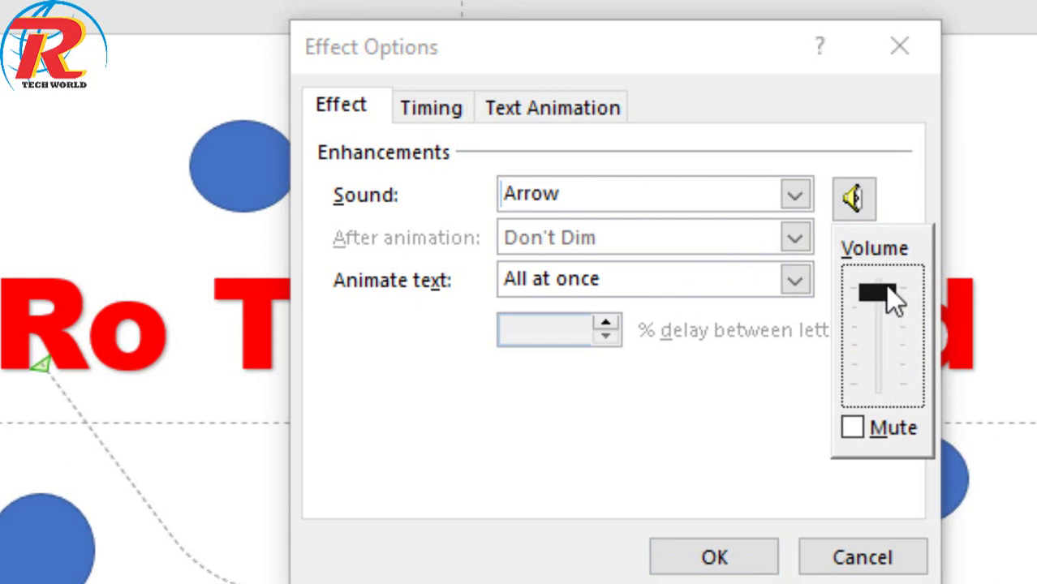
key(Escape)
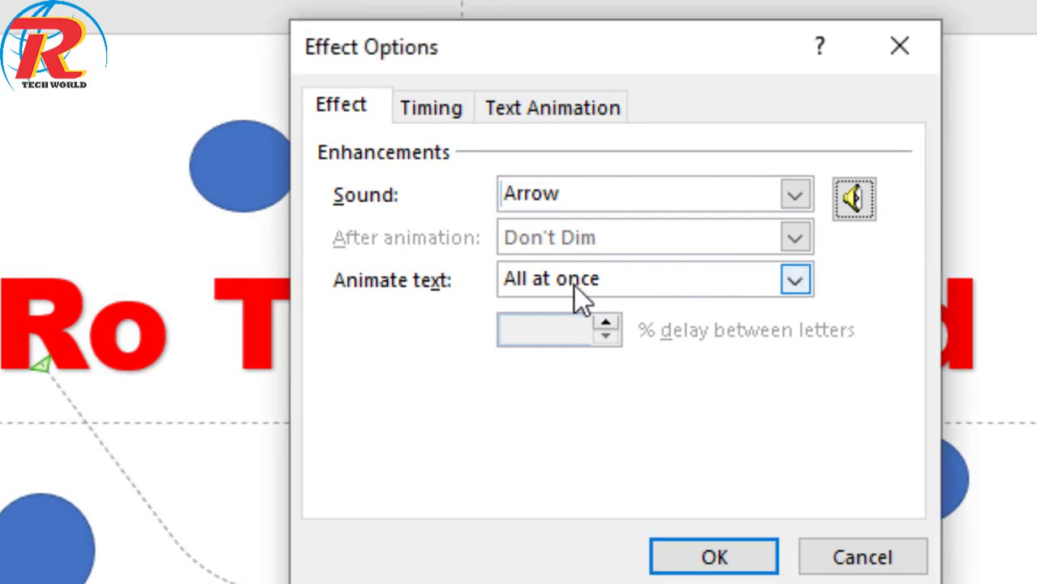
Step: Make the text animate By word, then view the effect's Timing settings
click(793, 280)
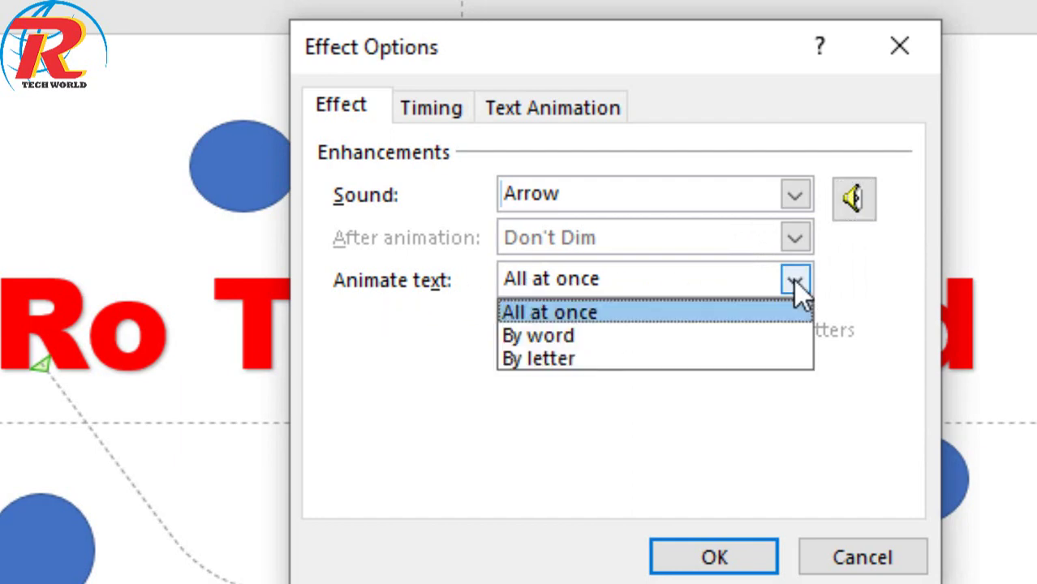
click(738, 349)
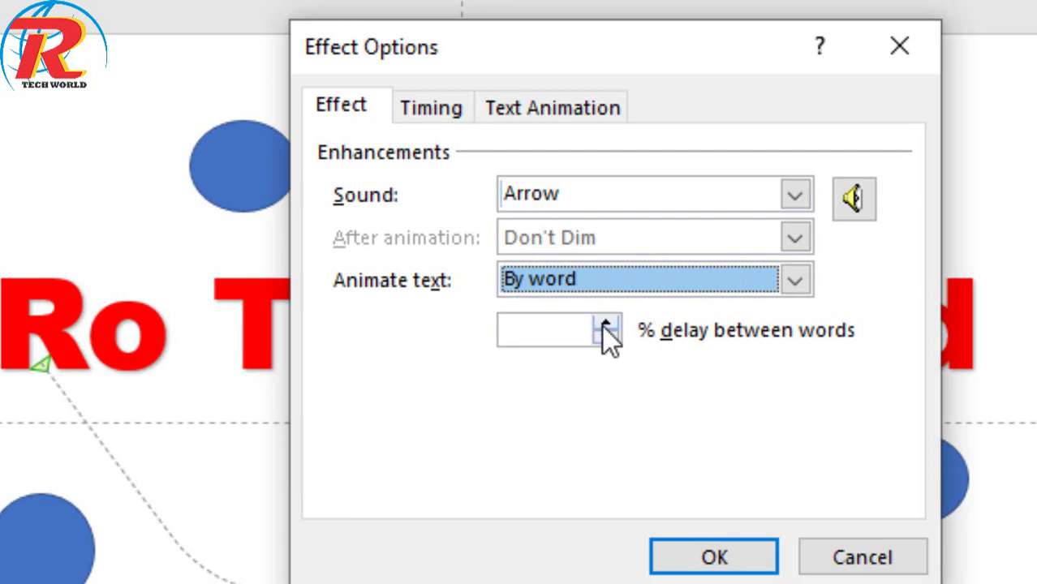
click(431, 108)
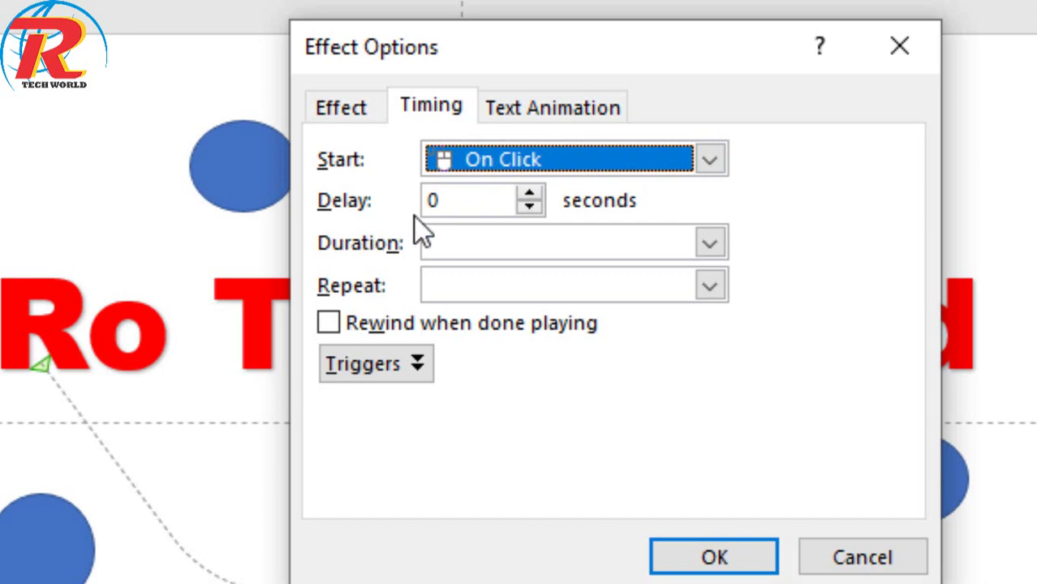
Step: Set the text animation's Repeat to Until Next Click and confirm with OK
click(447, 243)
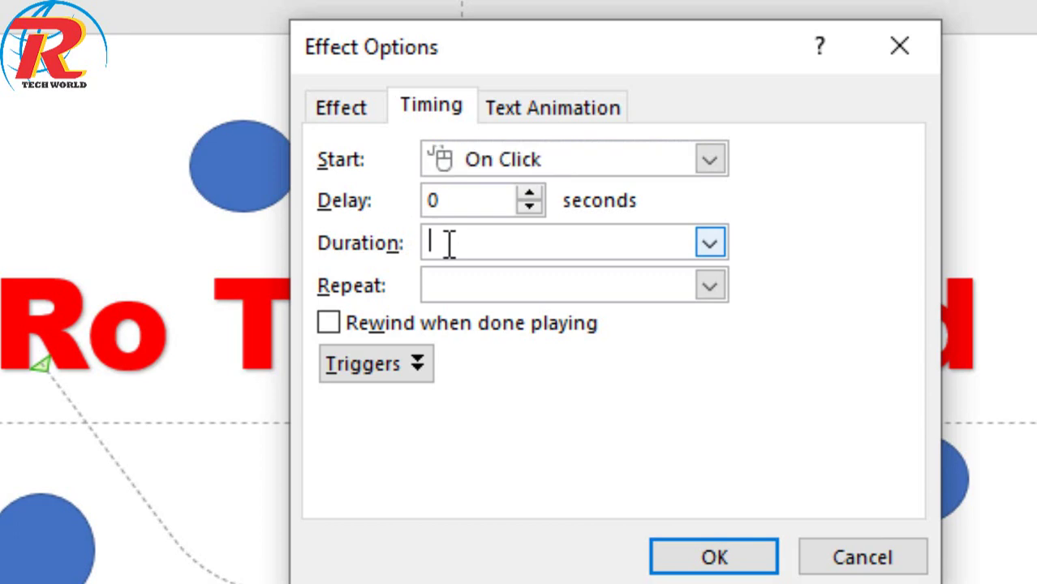
click(710, 244)
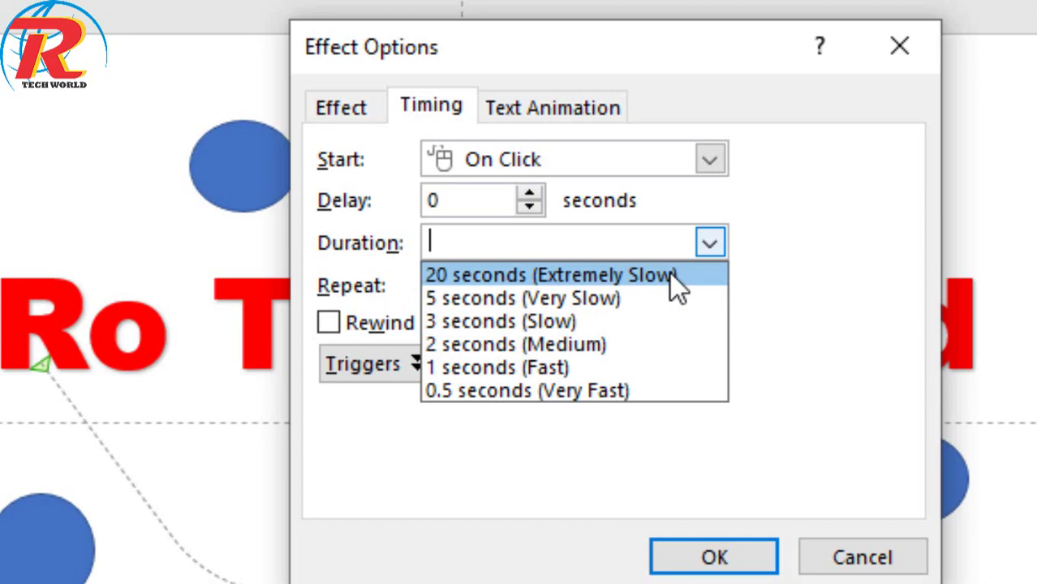
click(715, 238)
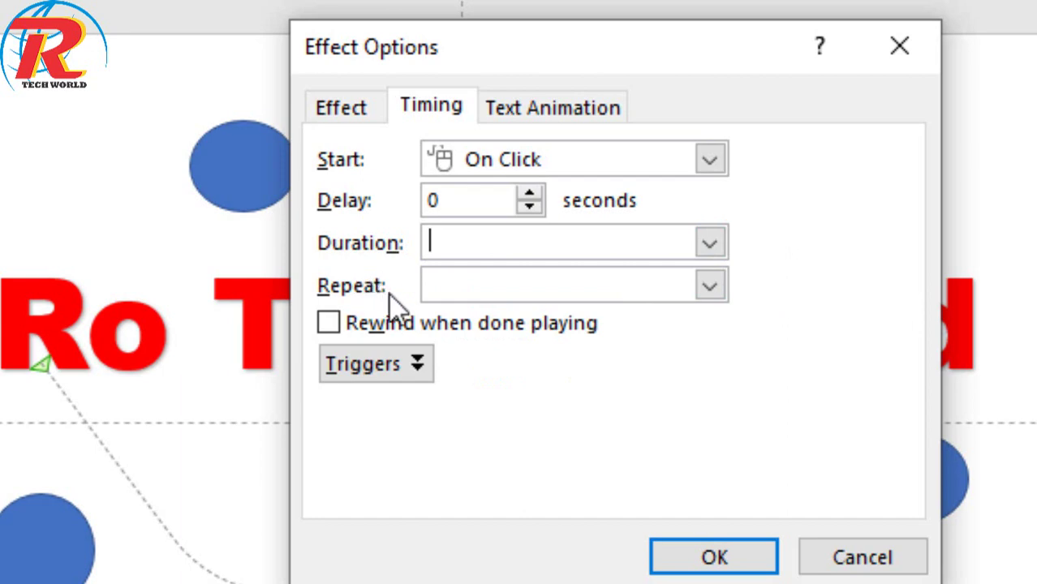
click(451, 283)
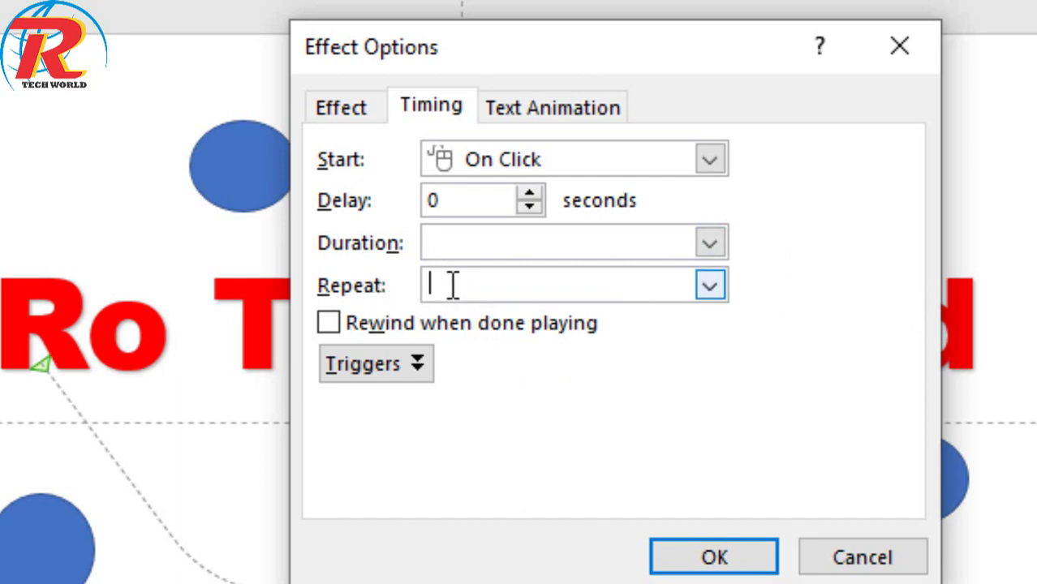
click(708, 288)
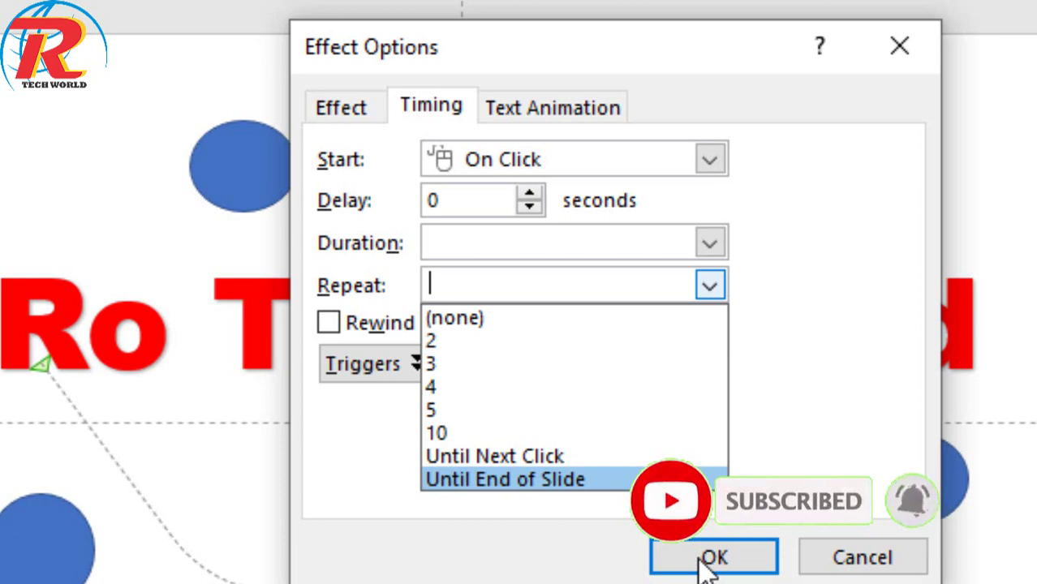
click(705, 566)
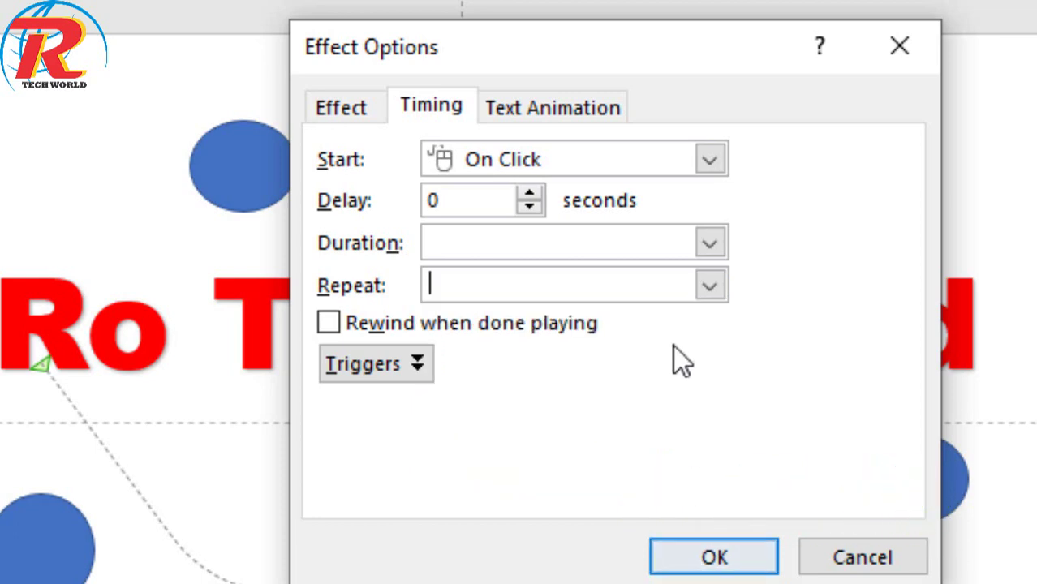
click(708, 286)
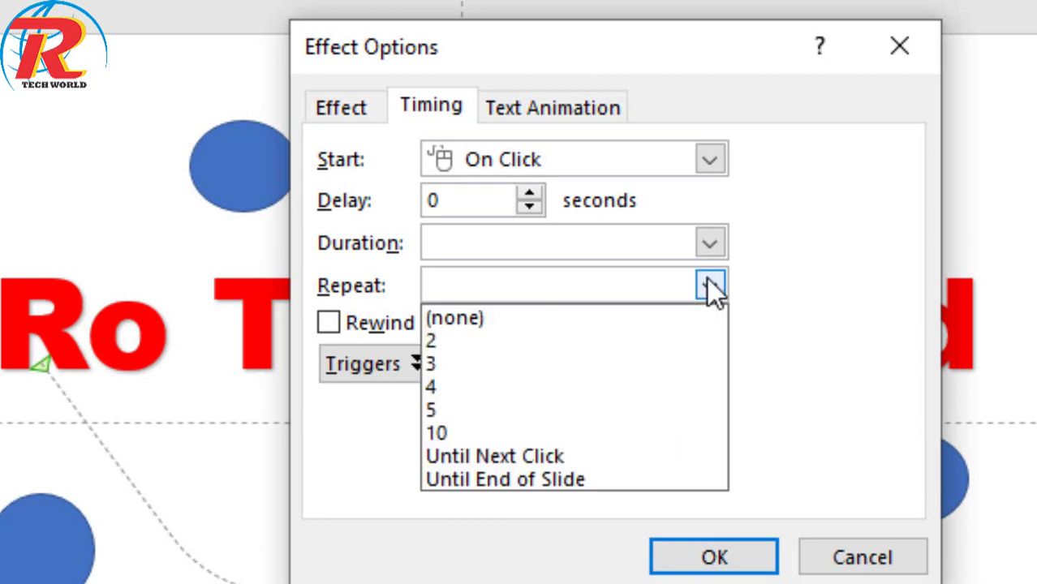
click(541, 454)
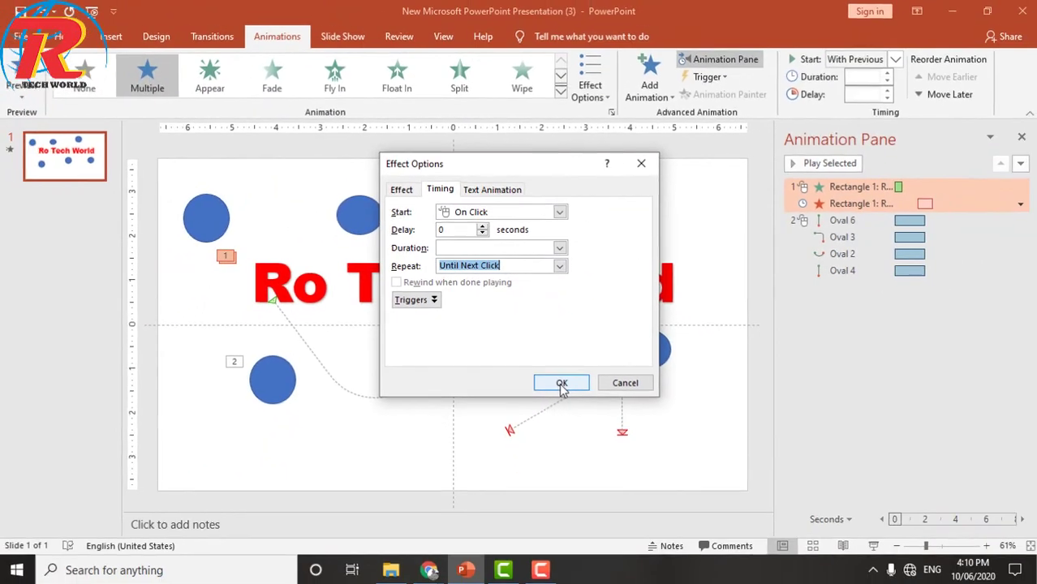
click(559, 381)
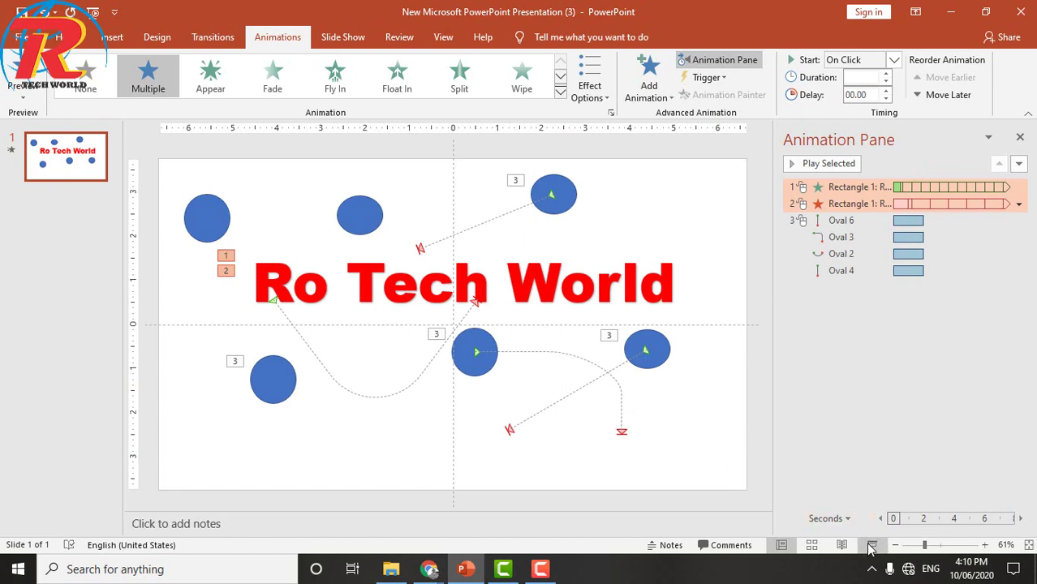
click(871, 547)
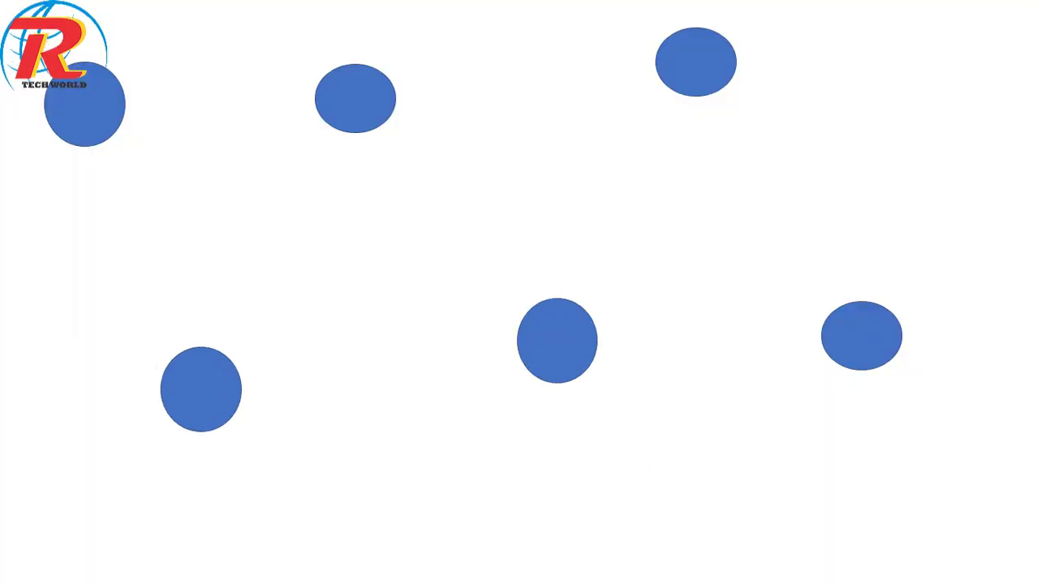
key(space)
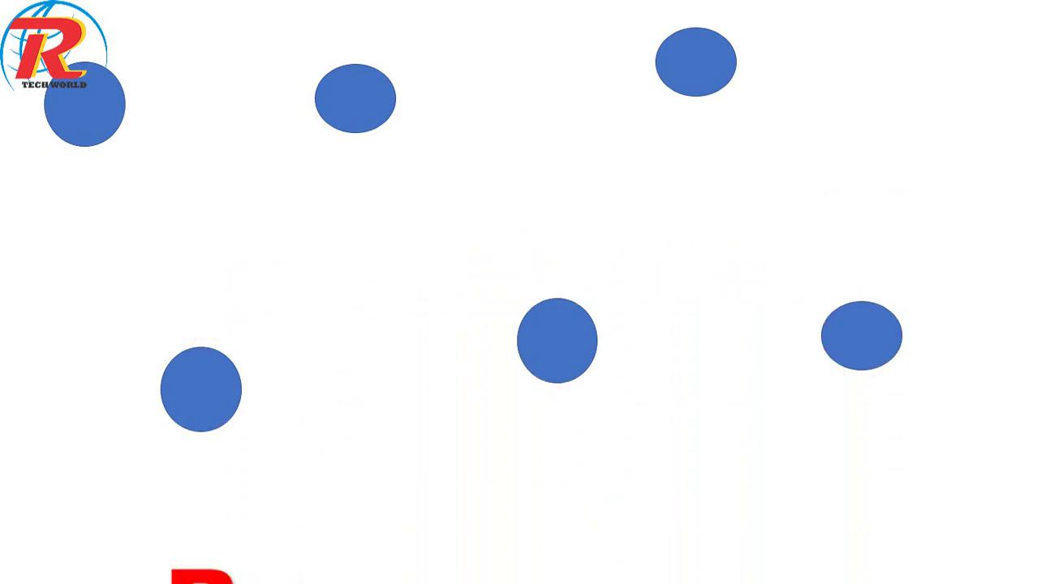
key(Escape)
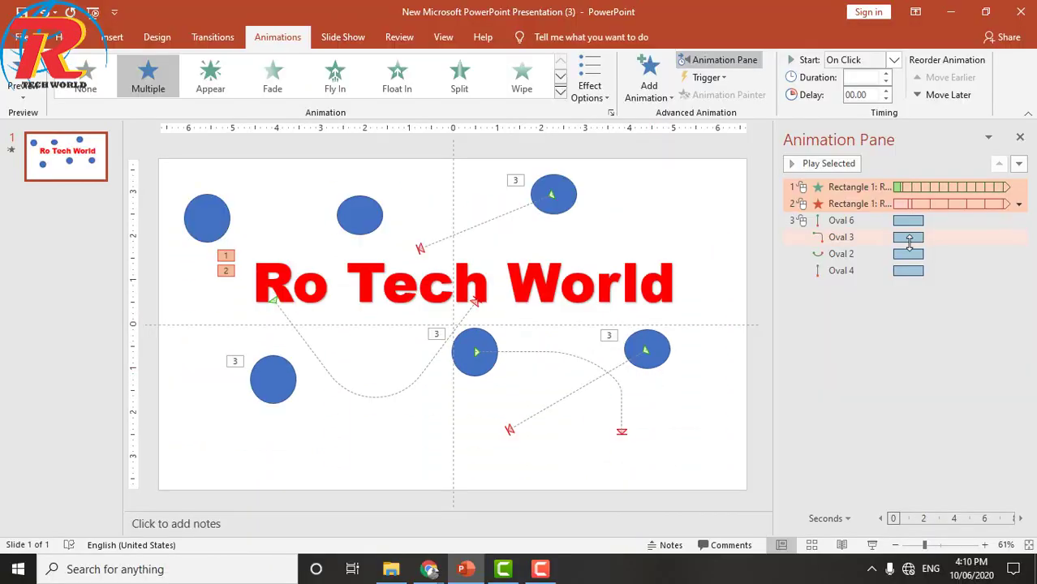
Step: Raise the second text animation's delay between words to 30% and apply it
click(1018, 205)
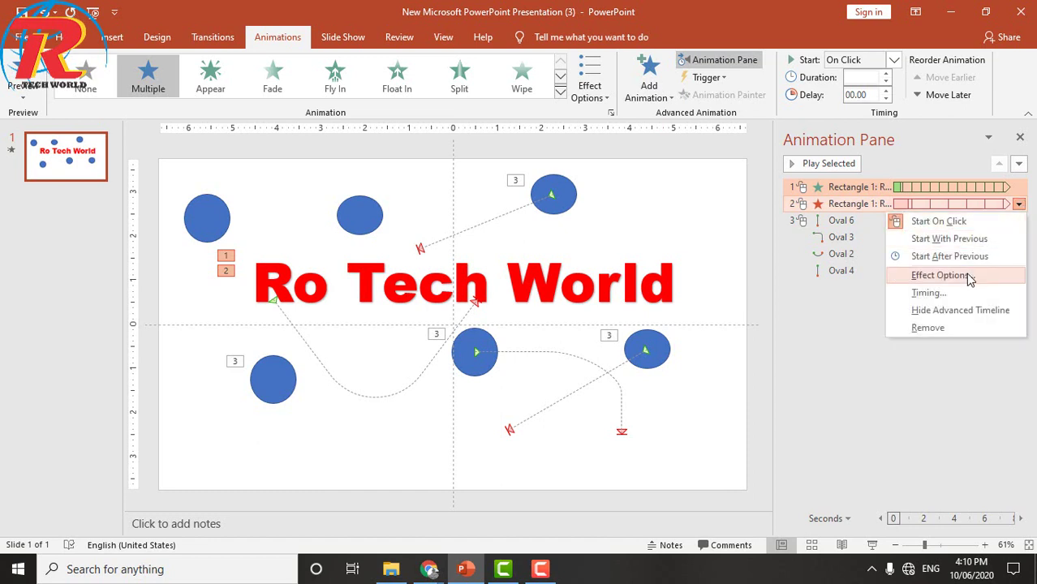
click(941, 276)
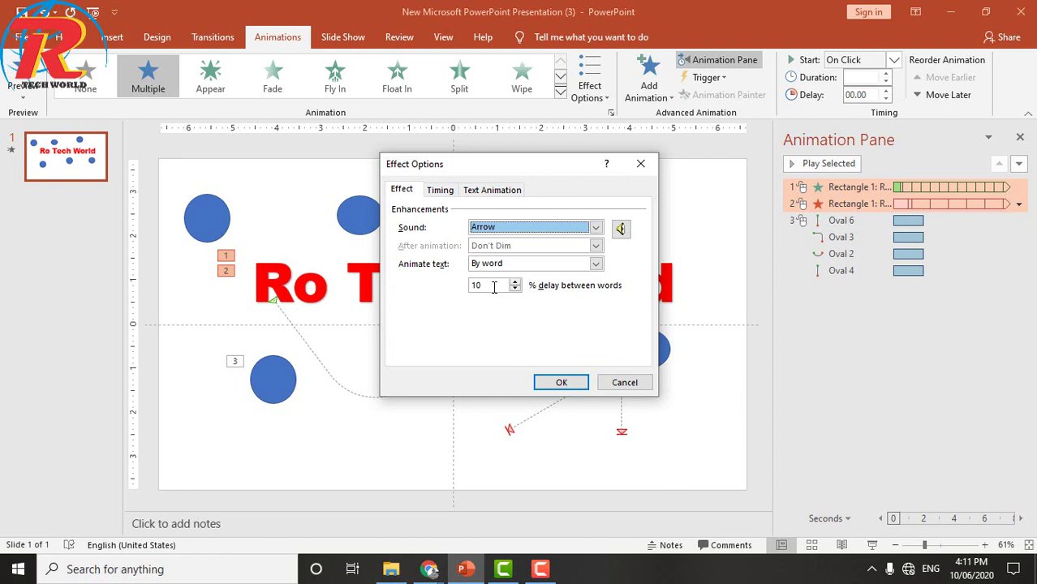
click(515, 282)
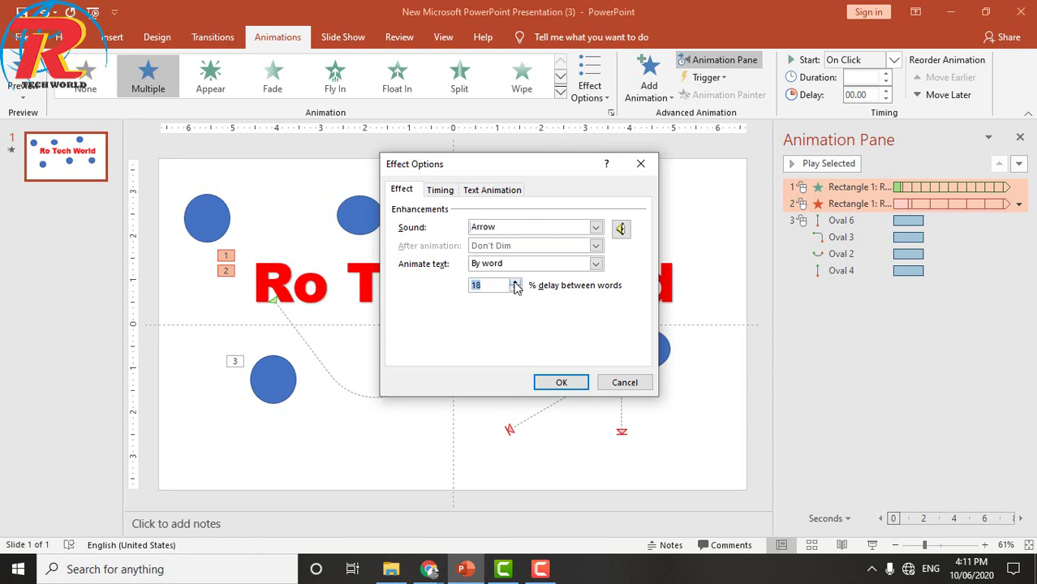
click(514, 283)
click(558, 382)
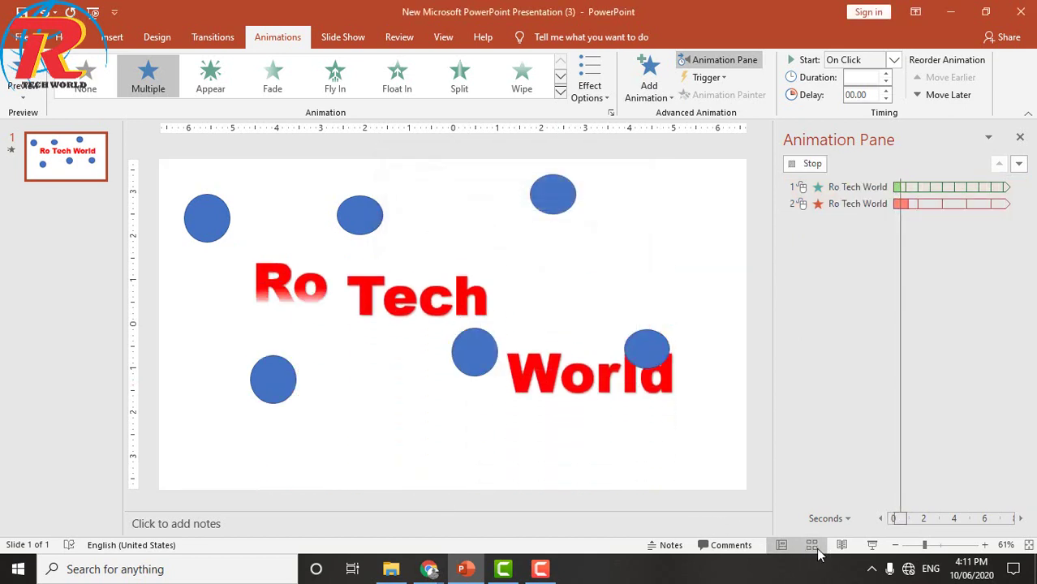